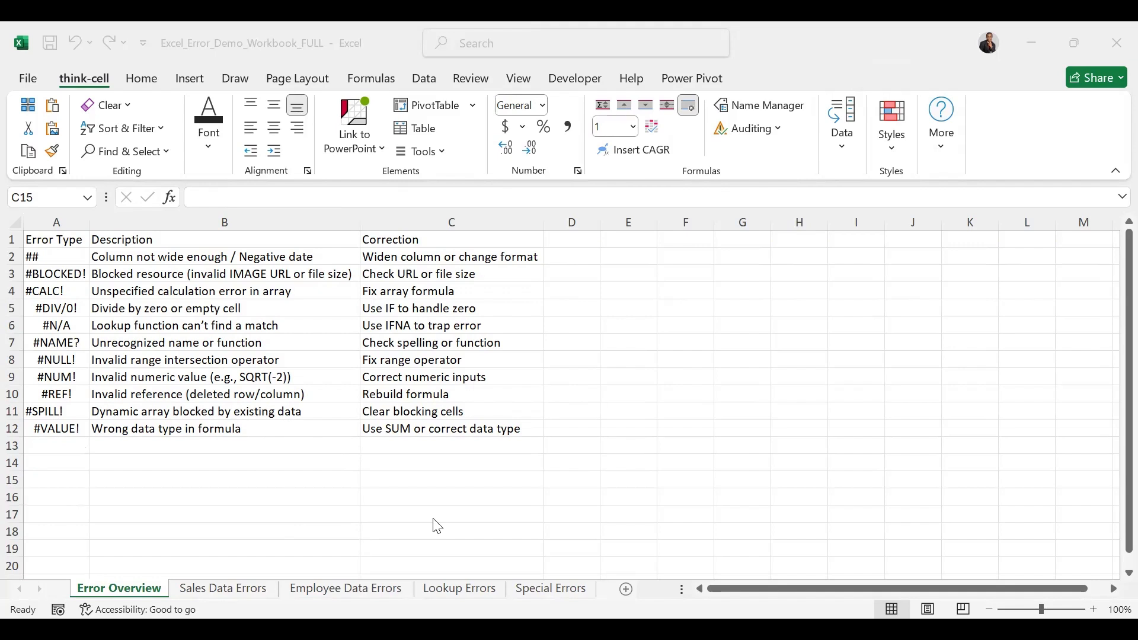
On the Sales Data Errors sheet, replace the South region's Sales Q1 value in B3 with 6000 to fix the #DIV/0! error.
click(236, 589)
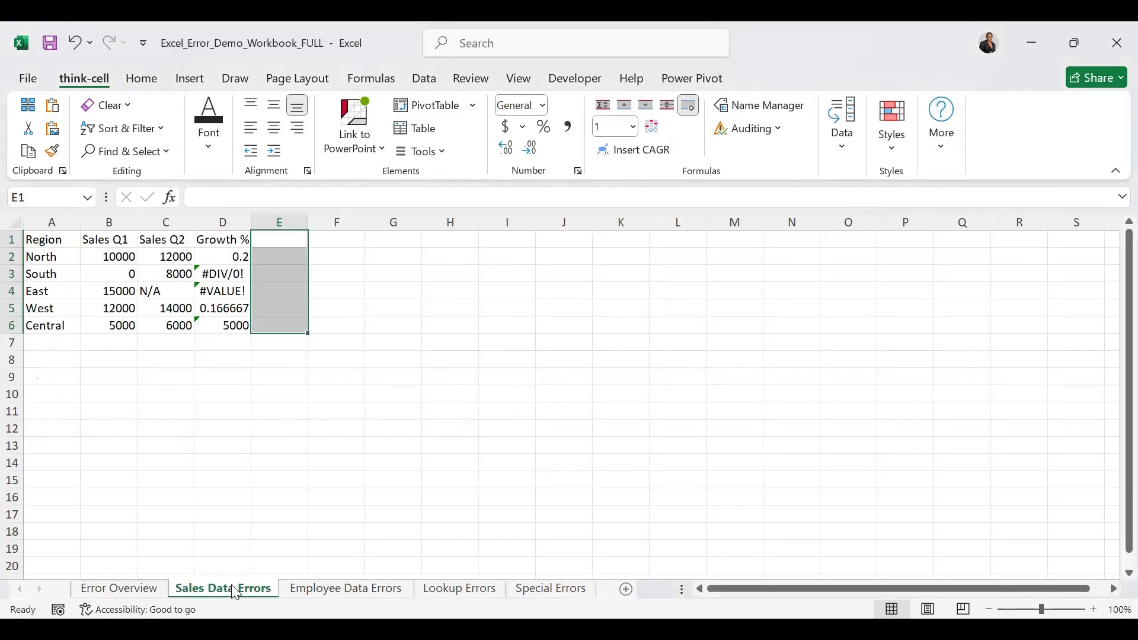
click(265, 256)
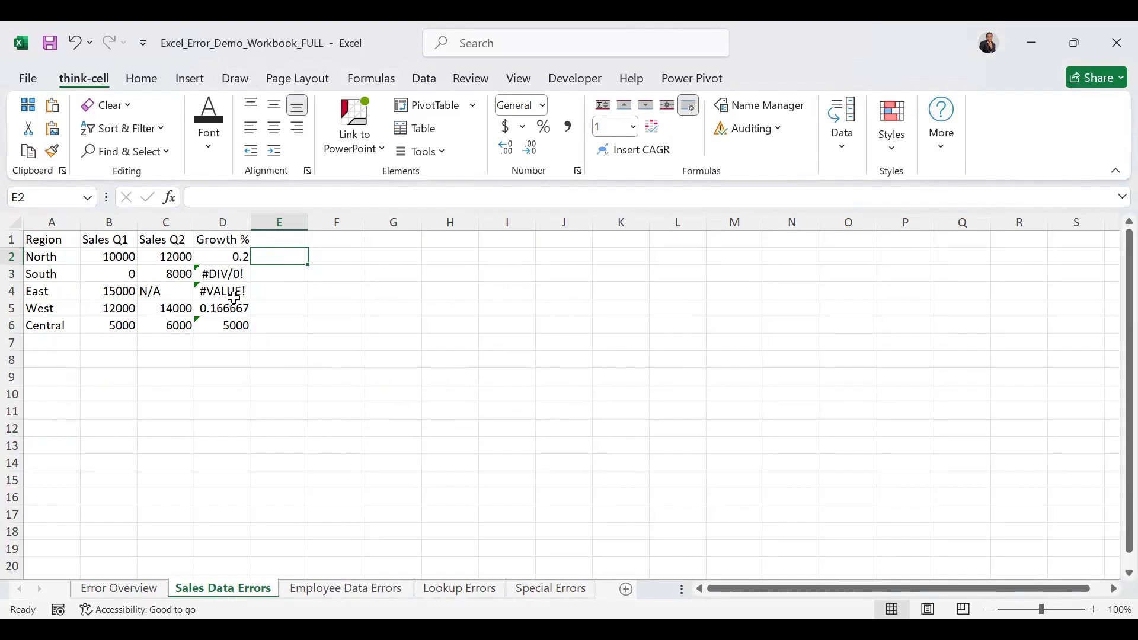
click(220, 275)
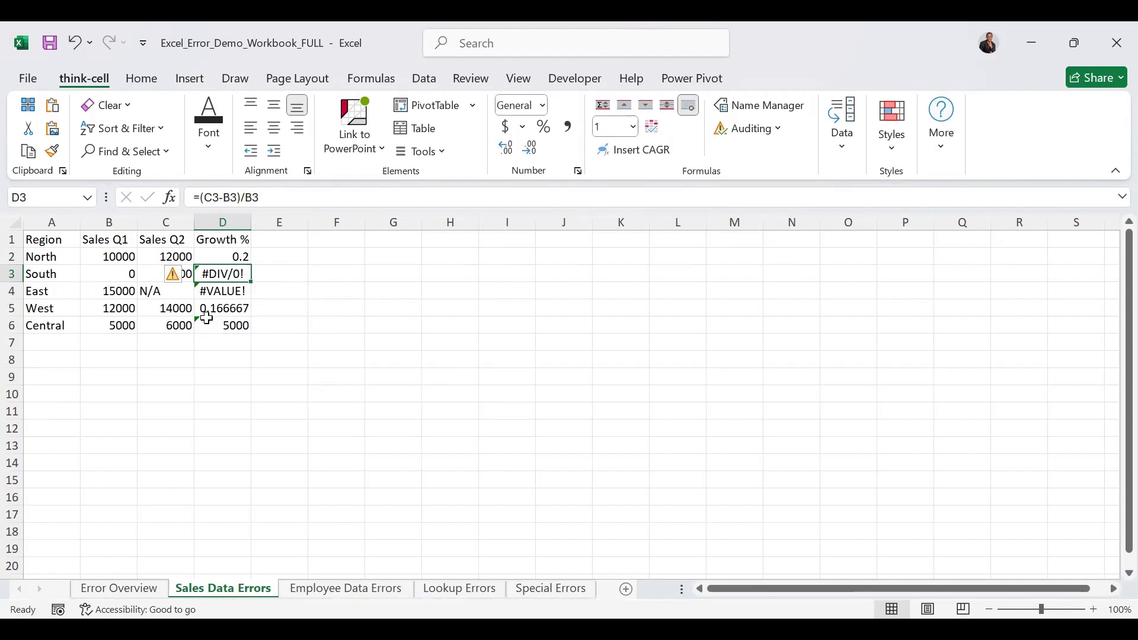
click(148, 274)
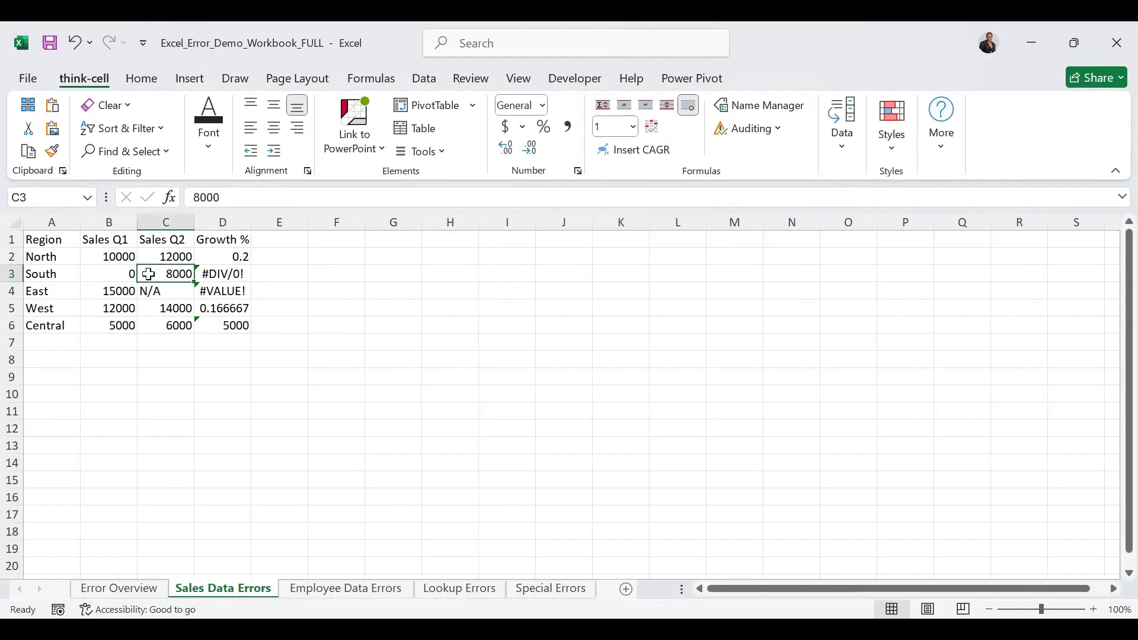
click(107, 278)
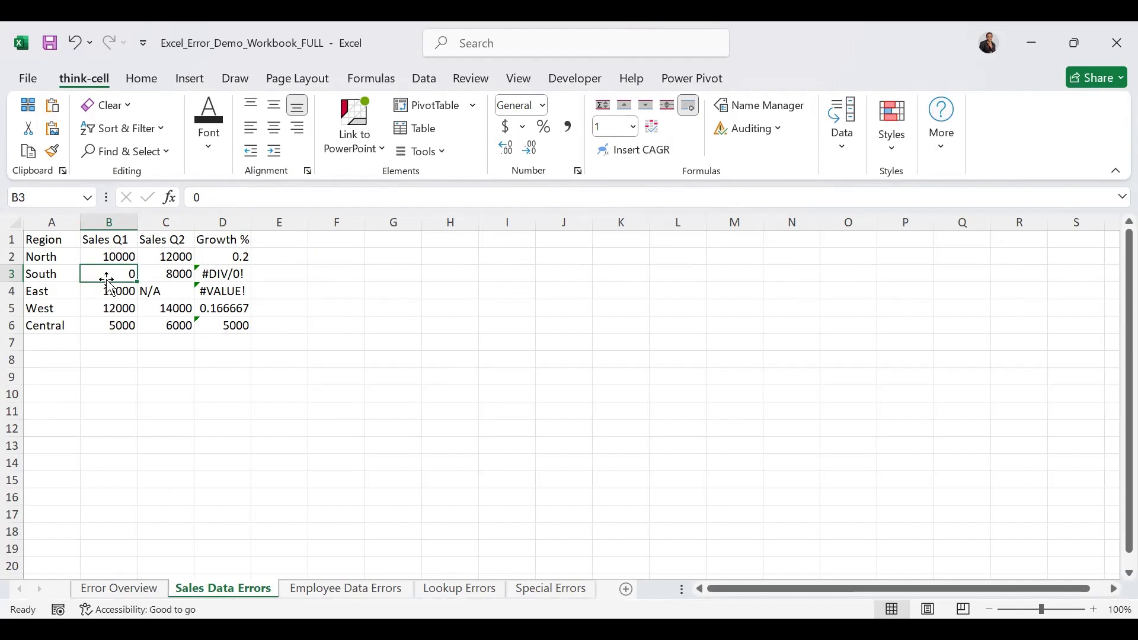
text(600)
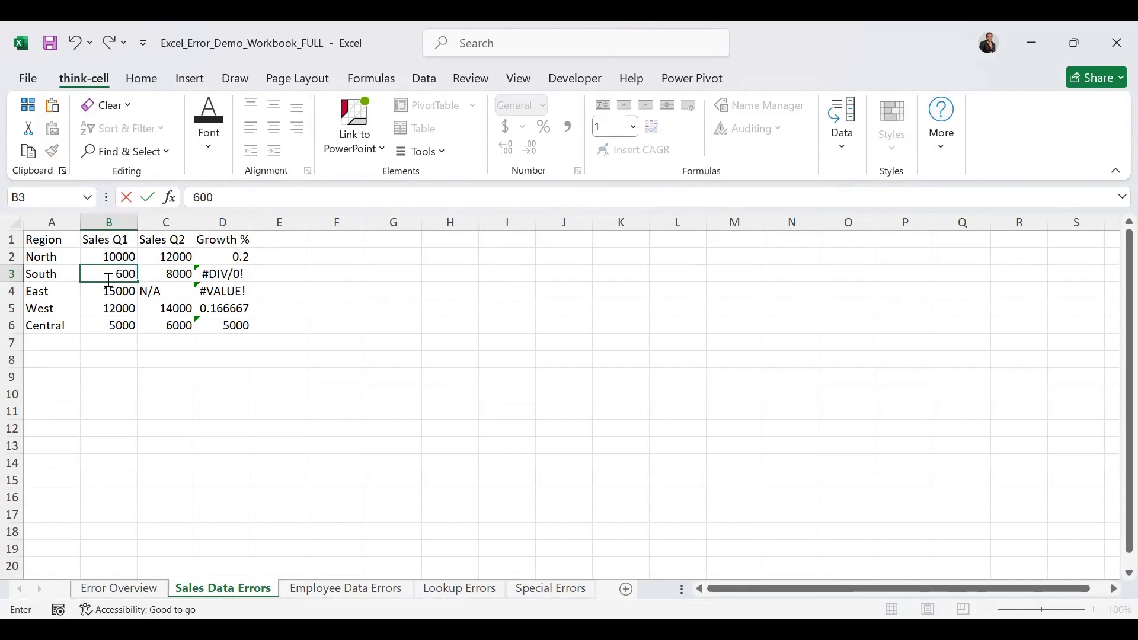
text(0)
key(ctrl+Return)
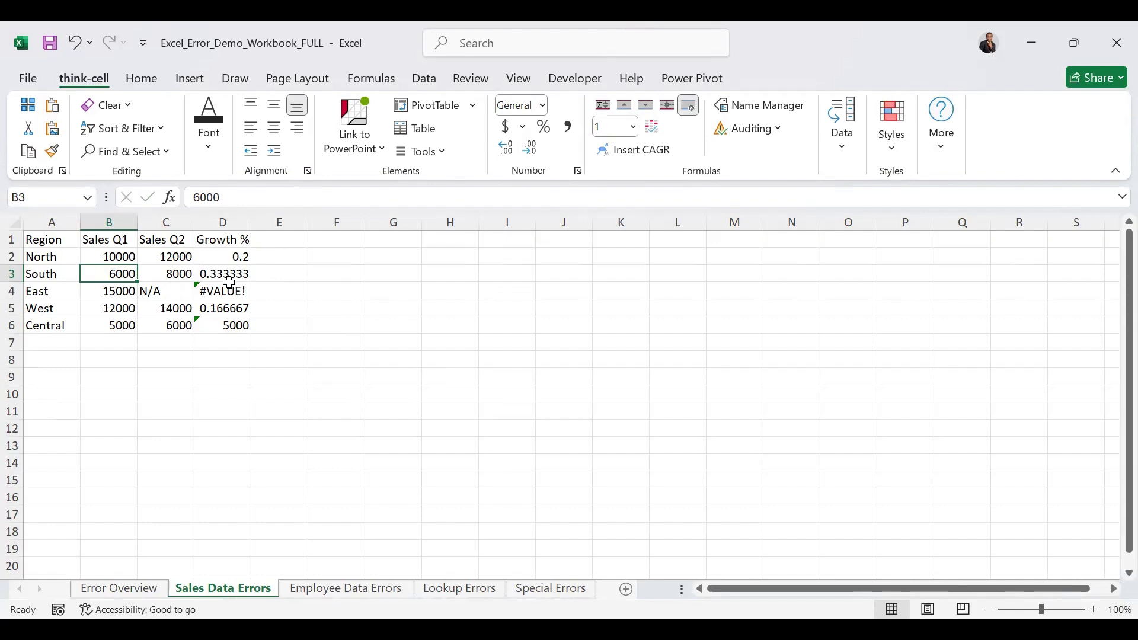
Set the East region's Sales Q2 value in C4 to 18000 to clear the #VALUE! error.
click(113, 294)
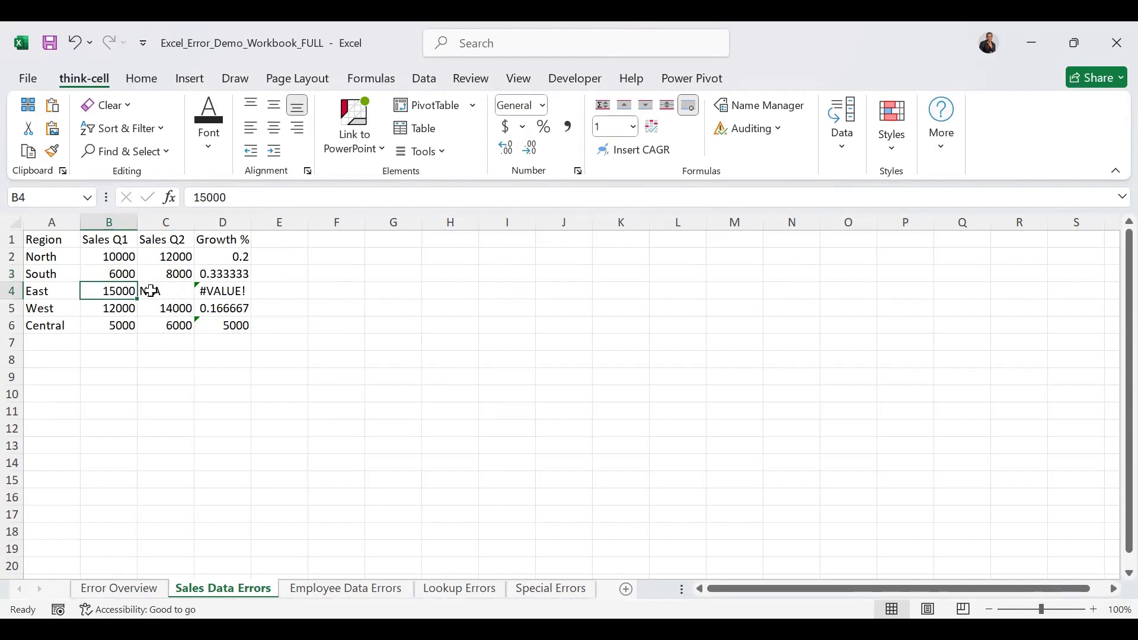
click(153, 291)
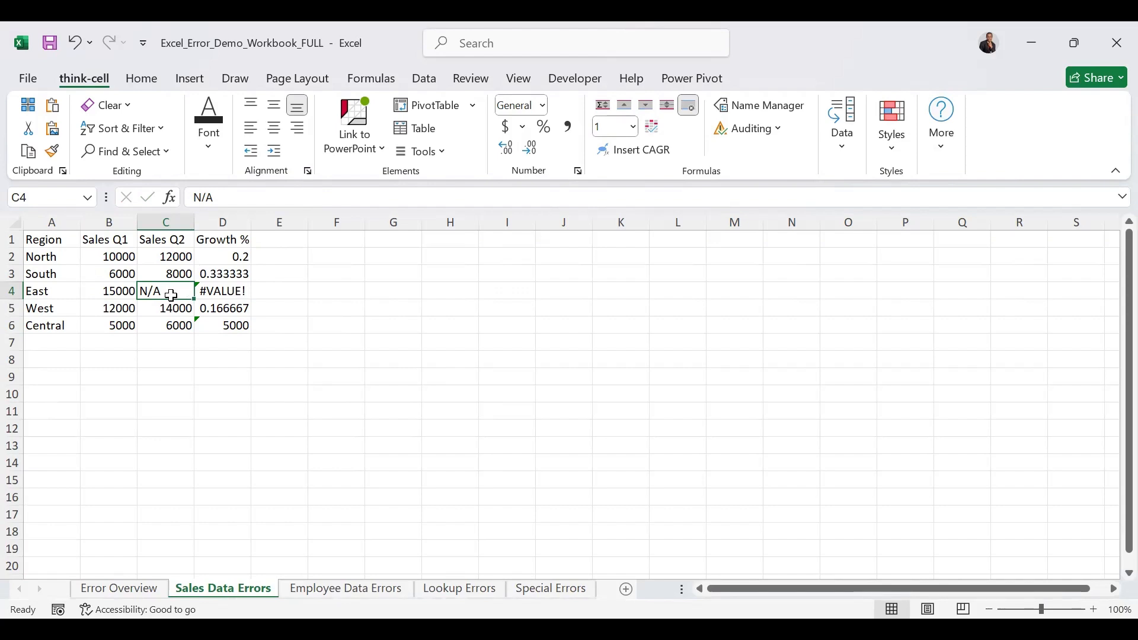
text(1888)
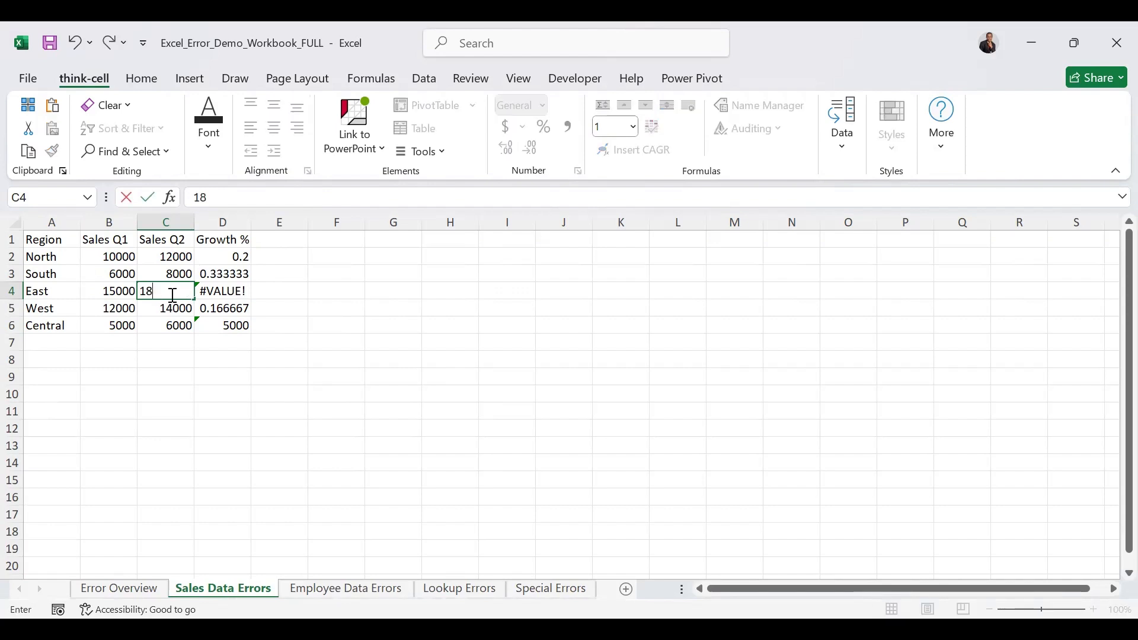
key(BackSpace)
key(BackSpace)
text(000)
key(ctrl+Return)
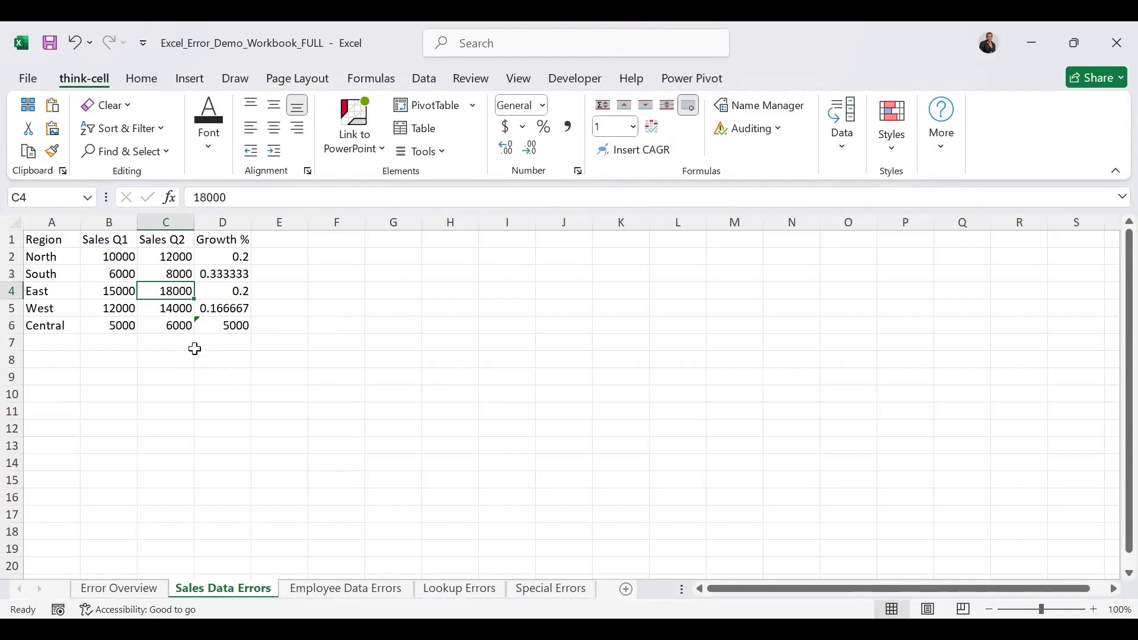
Replace the Central region's Growth % formula in D6 with =(C6-B6)/B6, matching the pattern of the rows above.
click(214, 326)
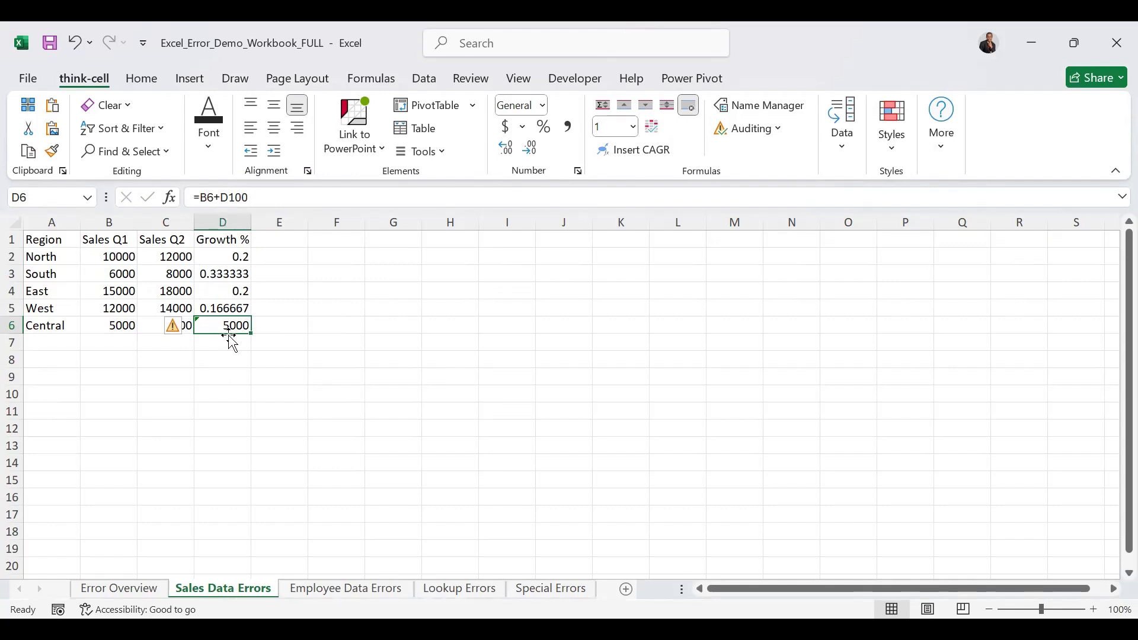
click(233, 308)
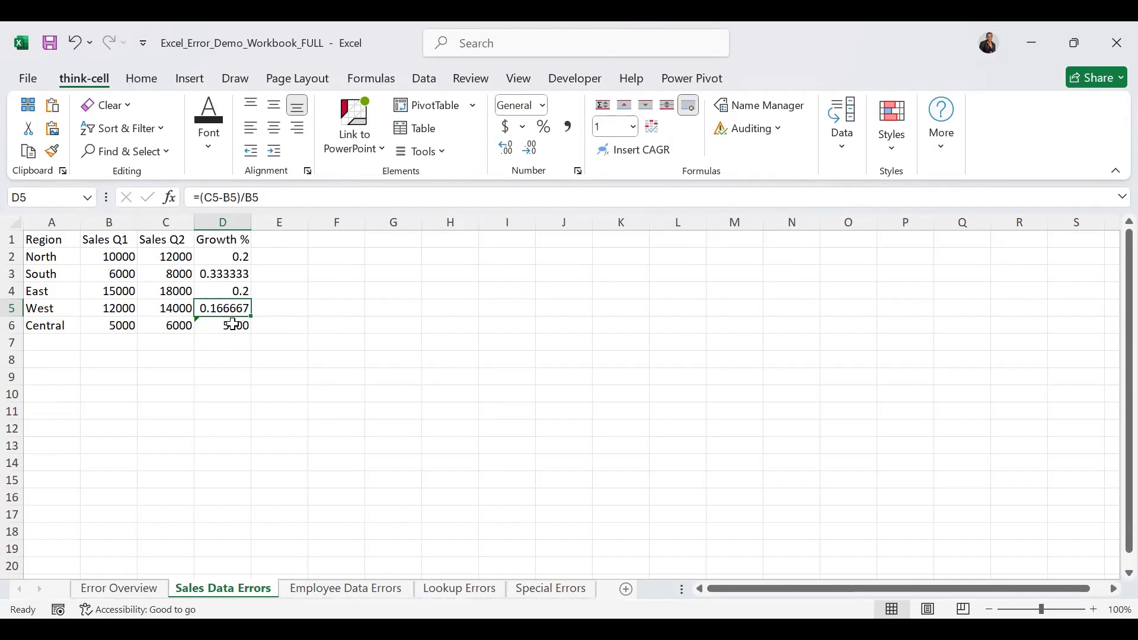
click(232, 325)
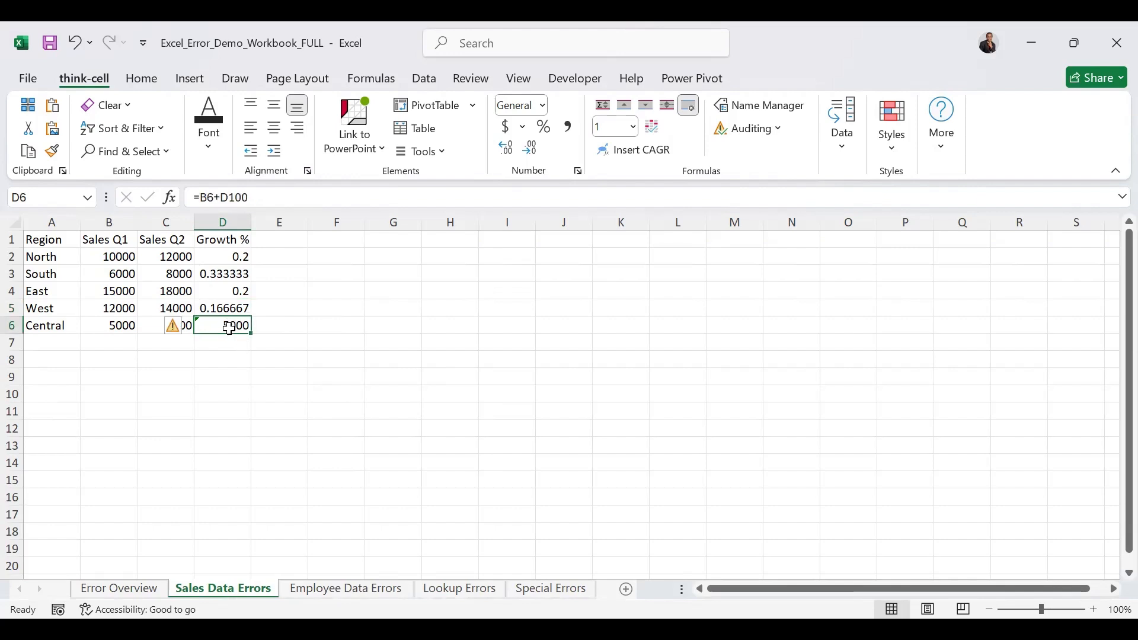
text(=)
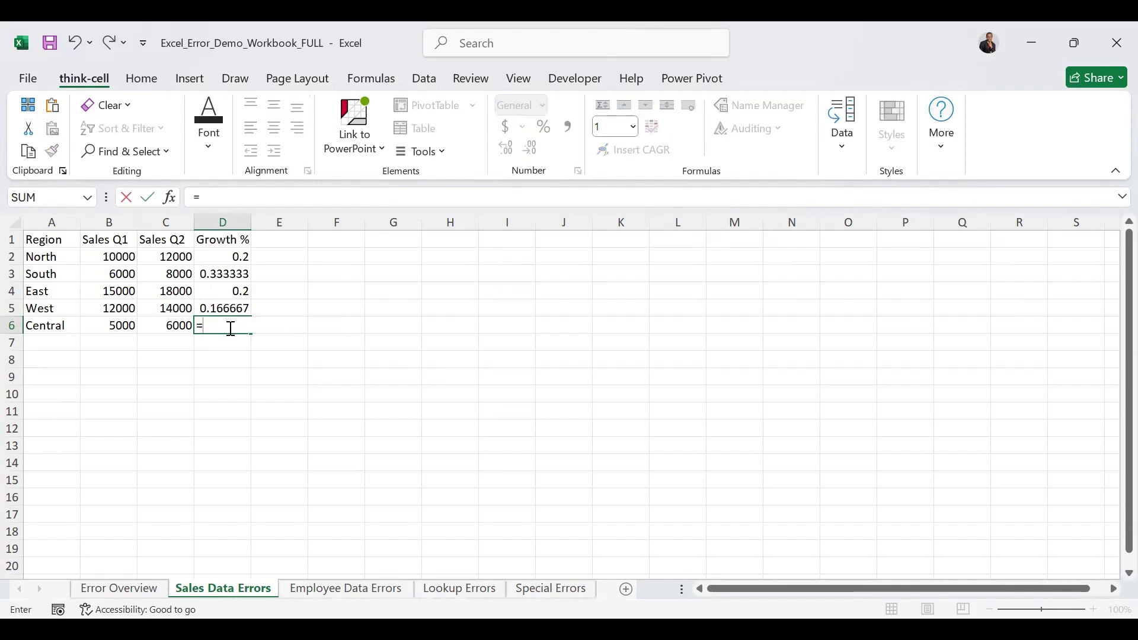
click(184, 326)
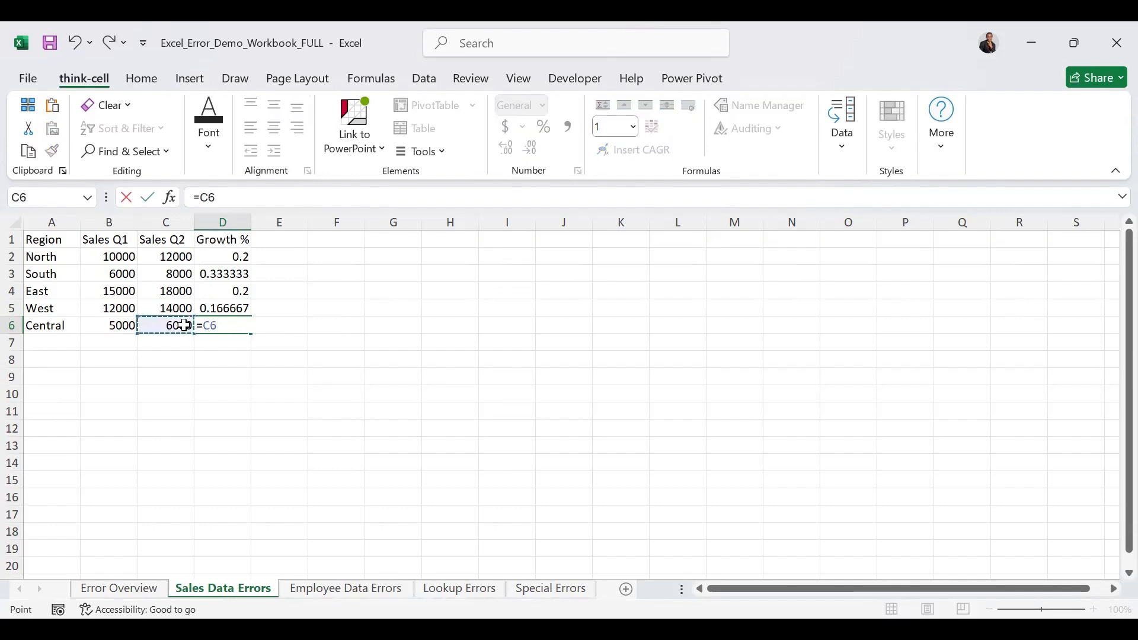
key(BackSpace)
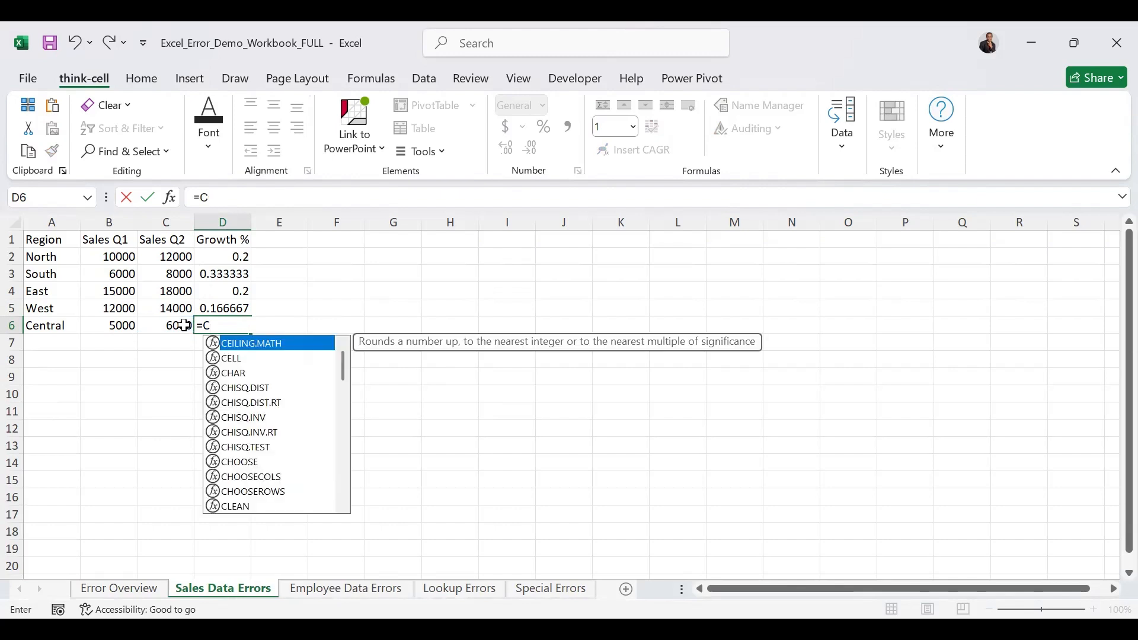
key(BackSpace)
text(()
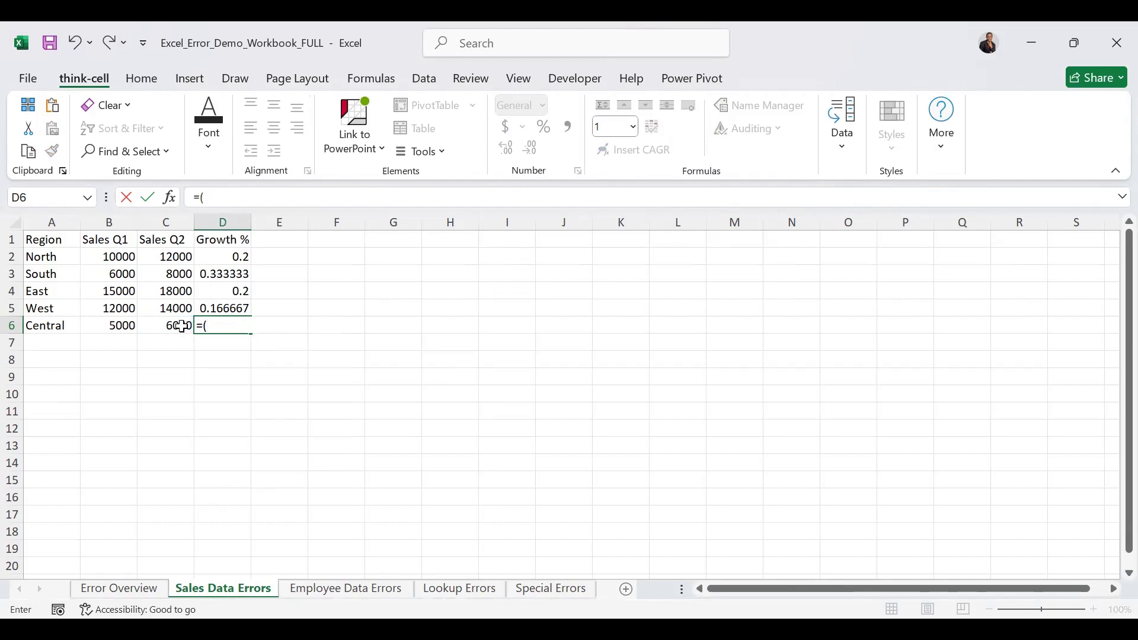
click(182, 327)
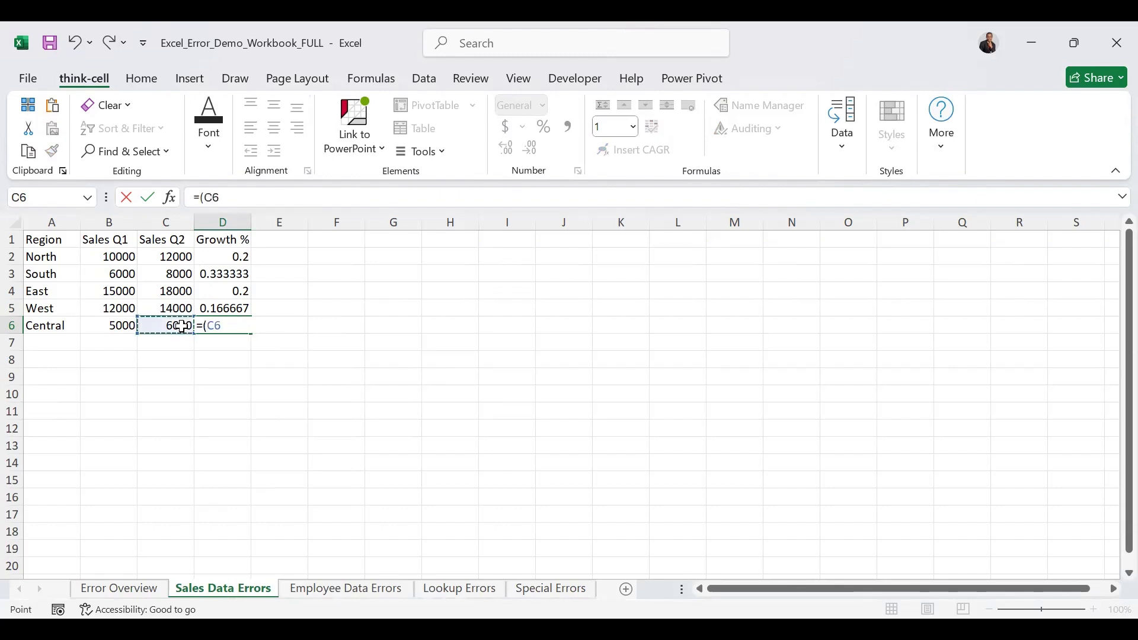
text(-)
click(109, 327)
text()/)
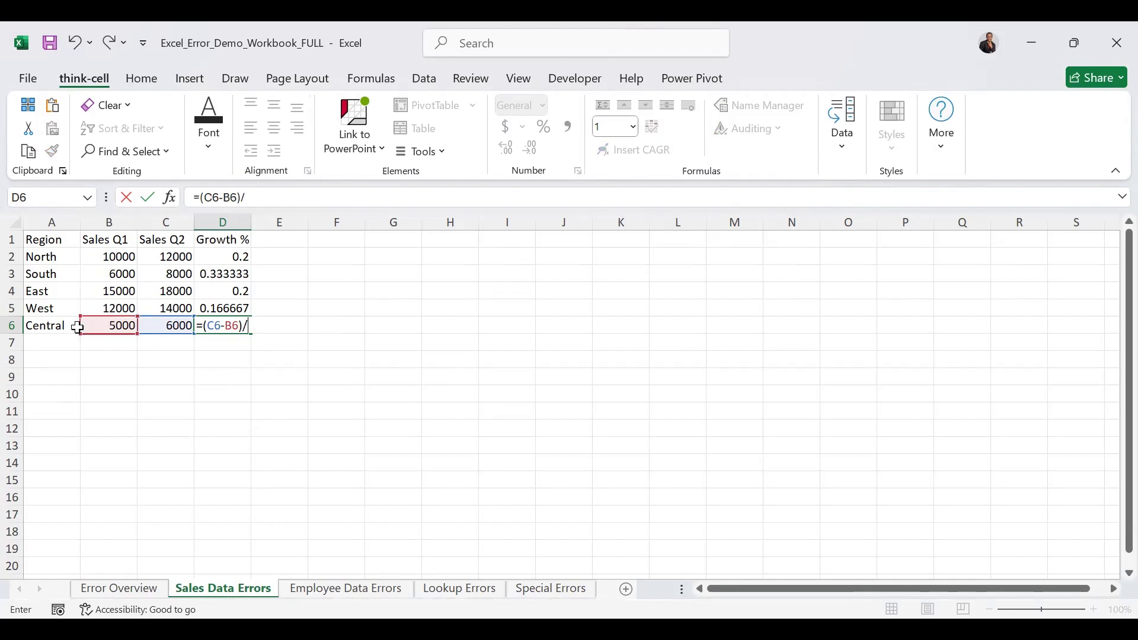
click(108, 326)
key(ctrl+Return)
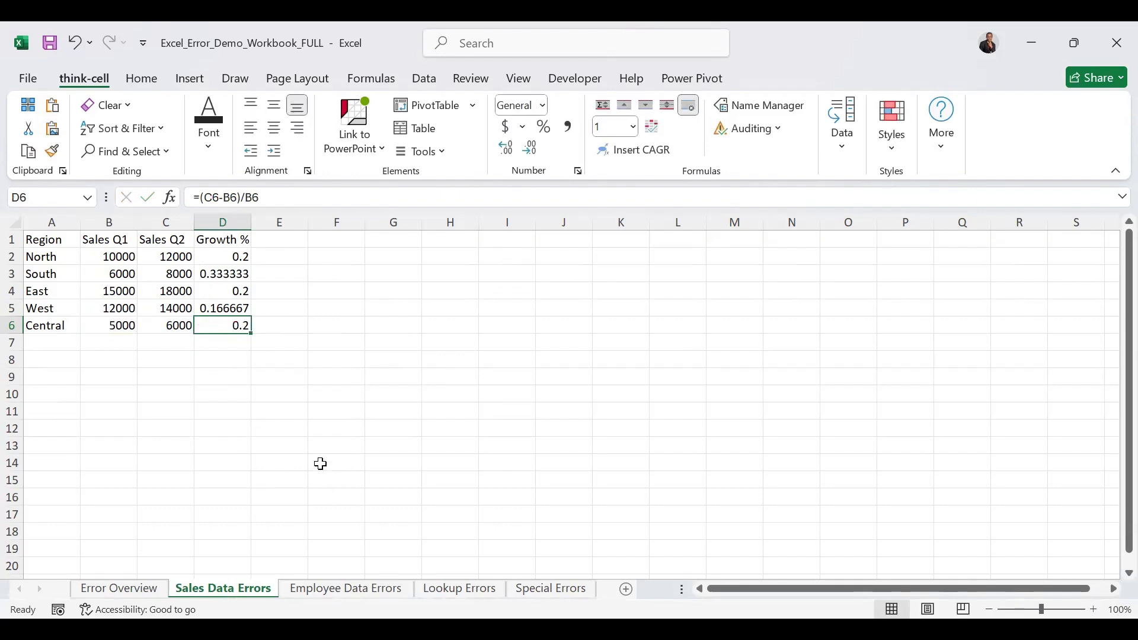
On the Employee Data Errors sheet, correct the inconsistent Total Pay formula in D3 to =B3*C3.
click(339, 590)
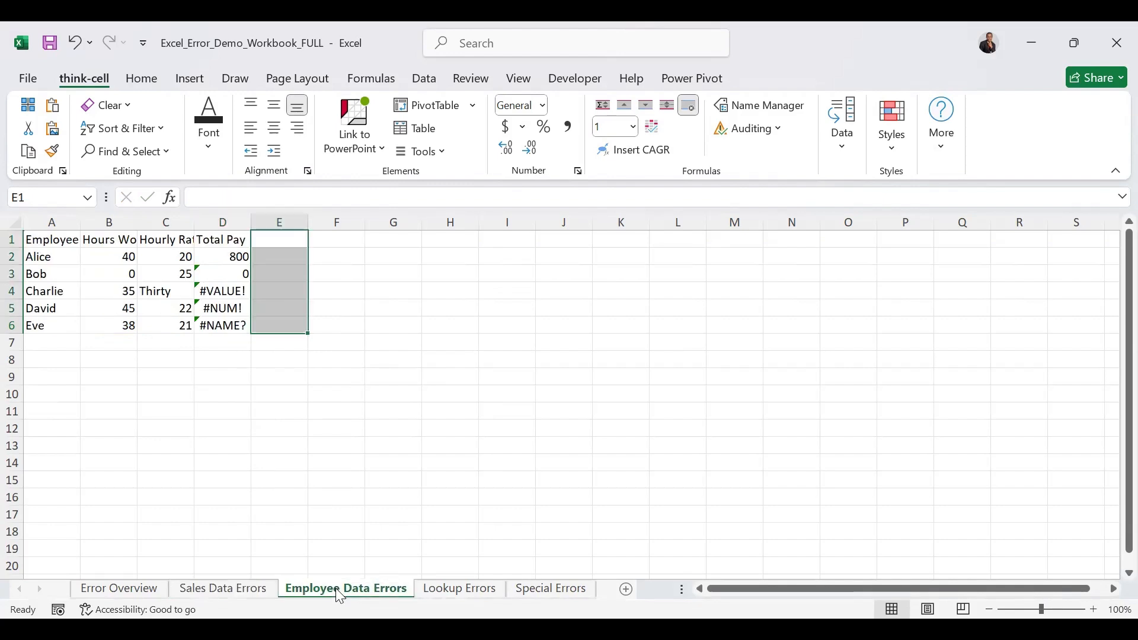
click(300, 272)
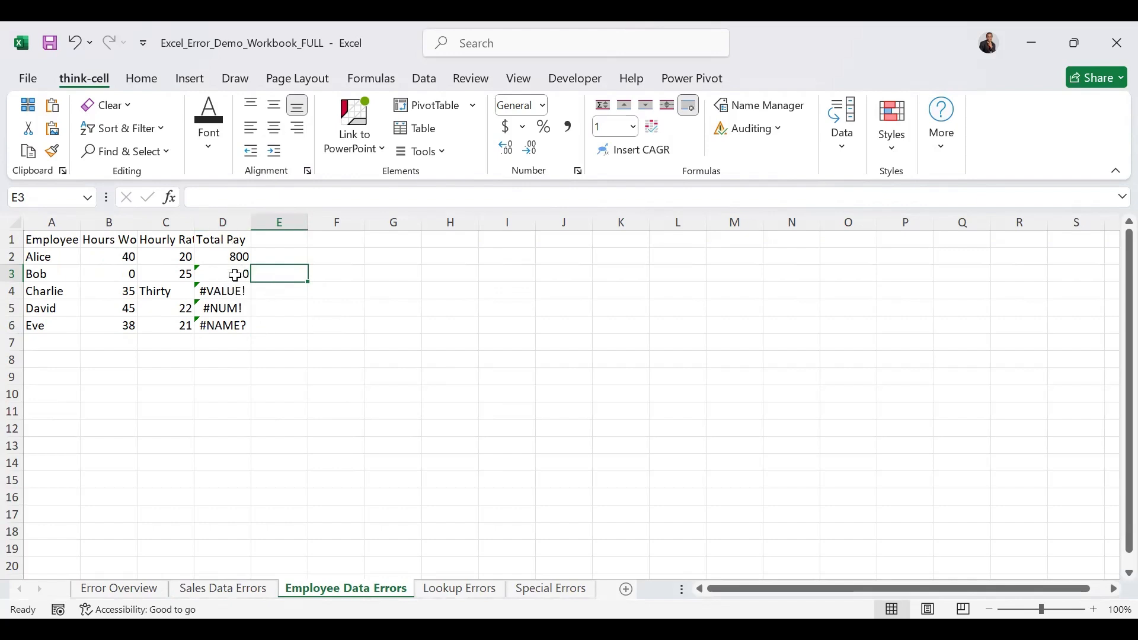
click(234, 275)
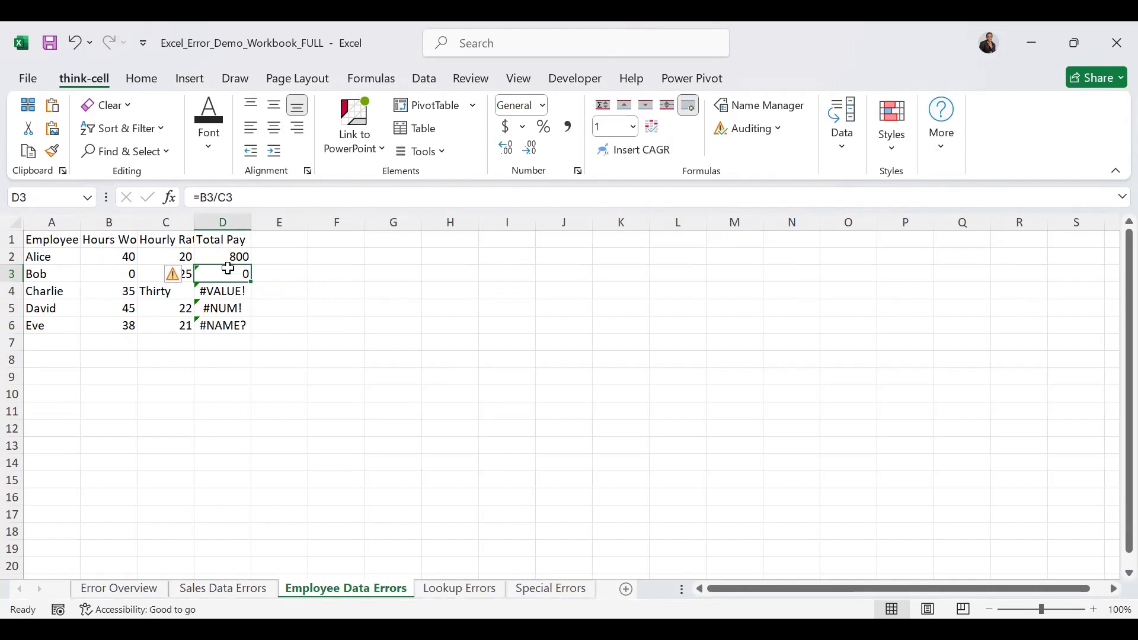
click(176, 275)
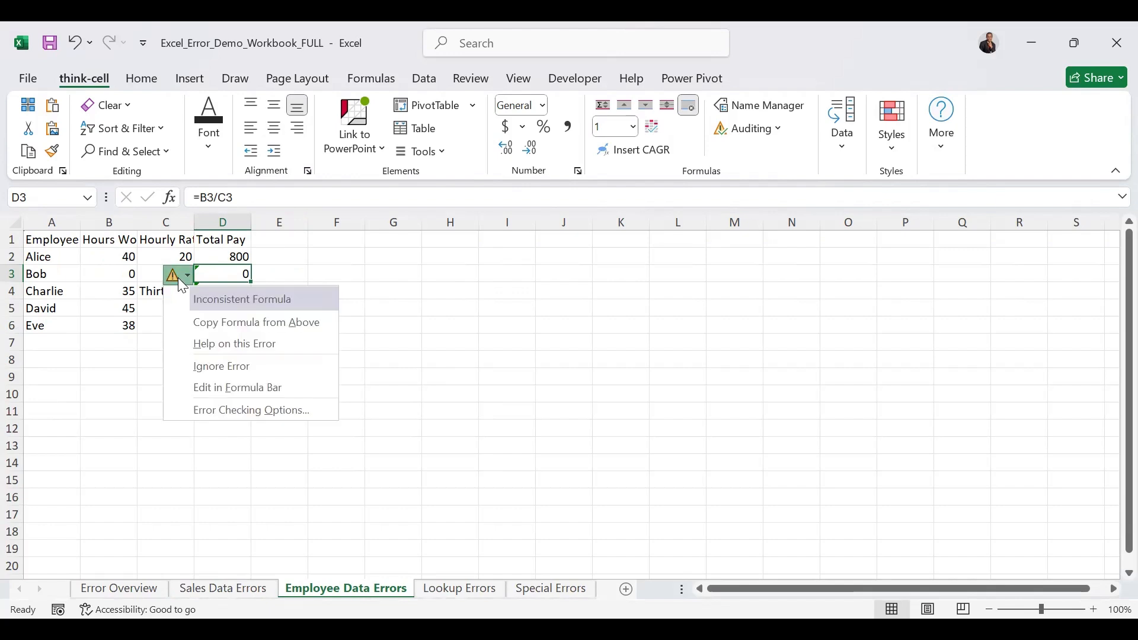
click(242, 257)
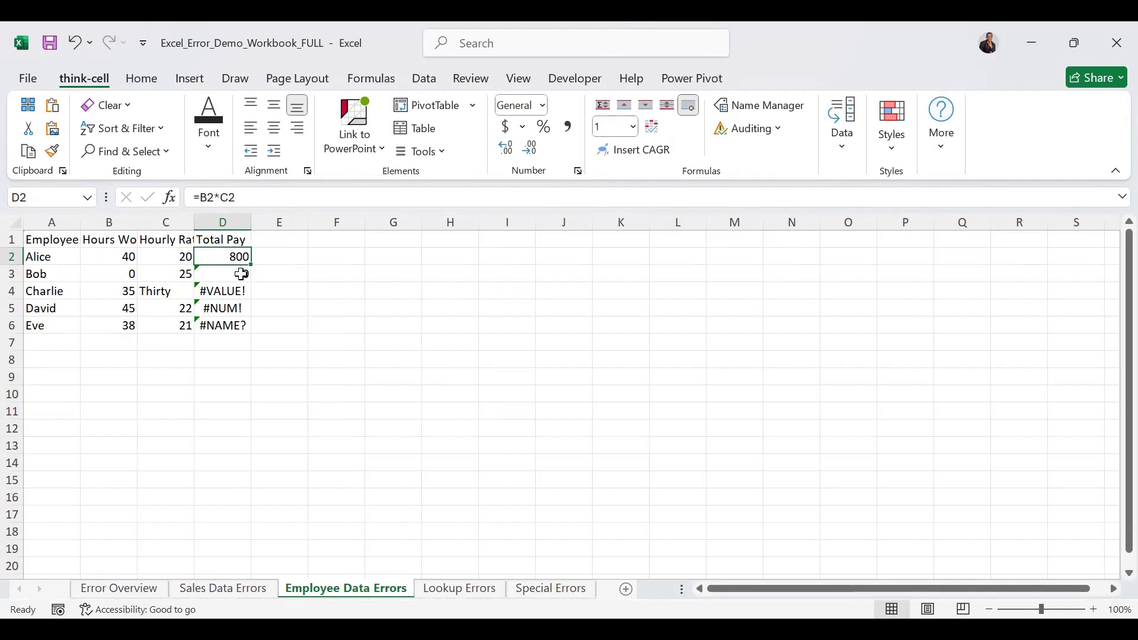
click(242, 274)
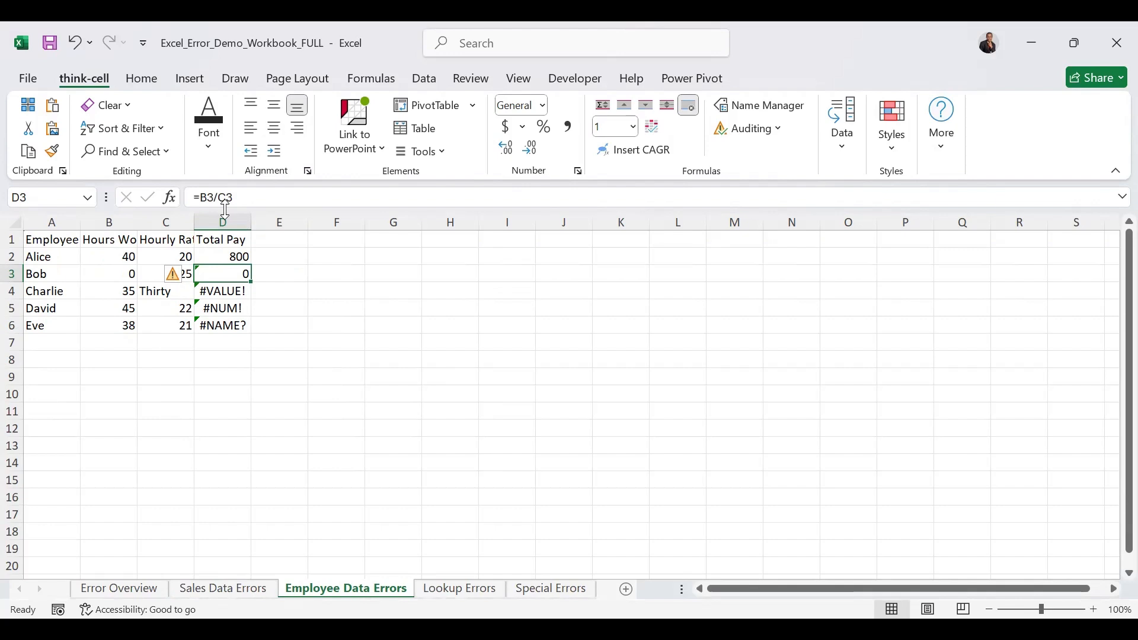
click(221, 202)
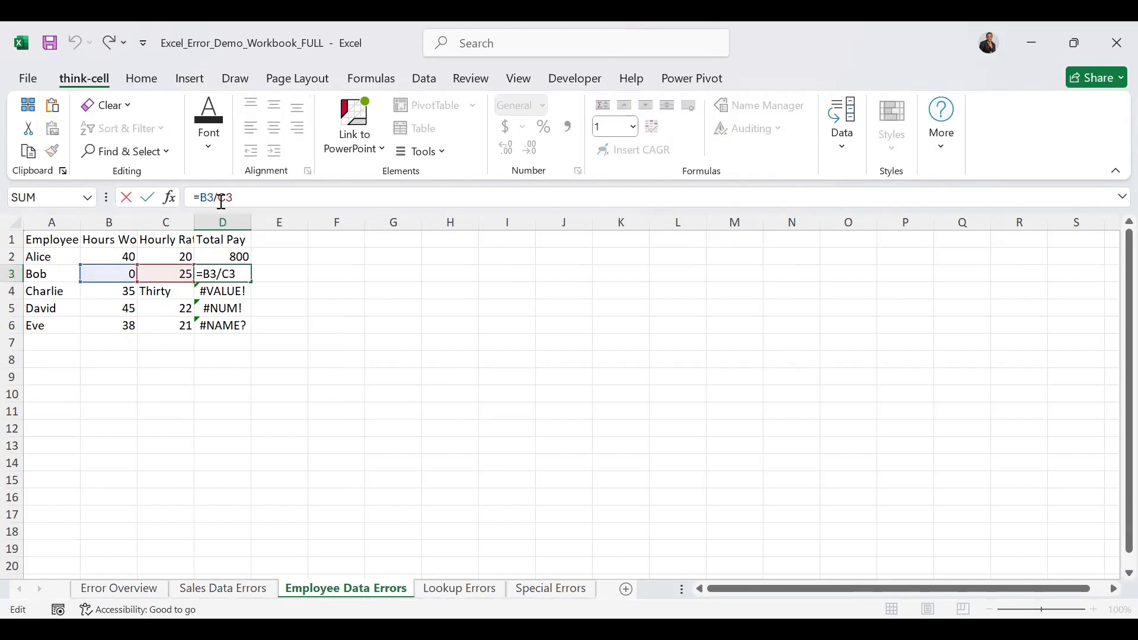
key(BackSpace)
text(*)
key(ctrl+Return)
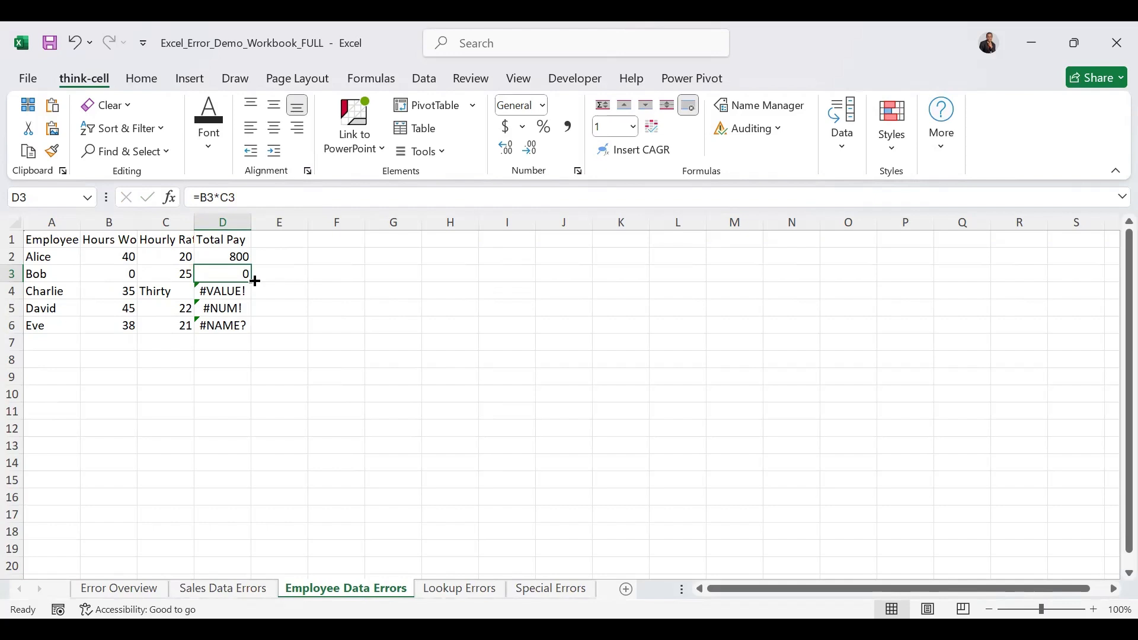
Fill the Total Pay formula from D3 down to D6 and check the copied formulas in D5 and D6.
drag(255, 281, 250, 330)
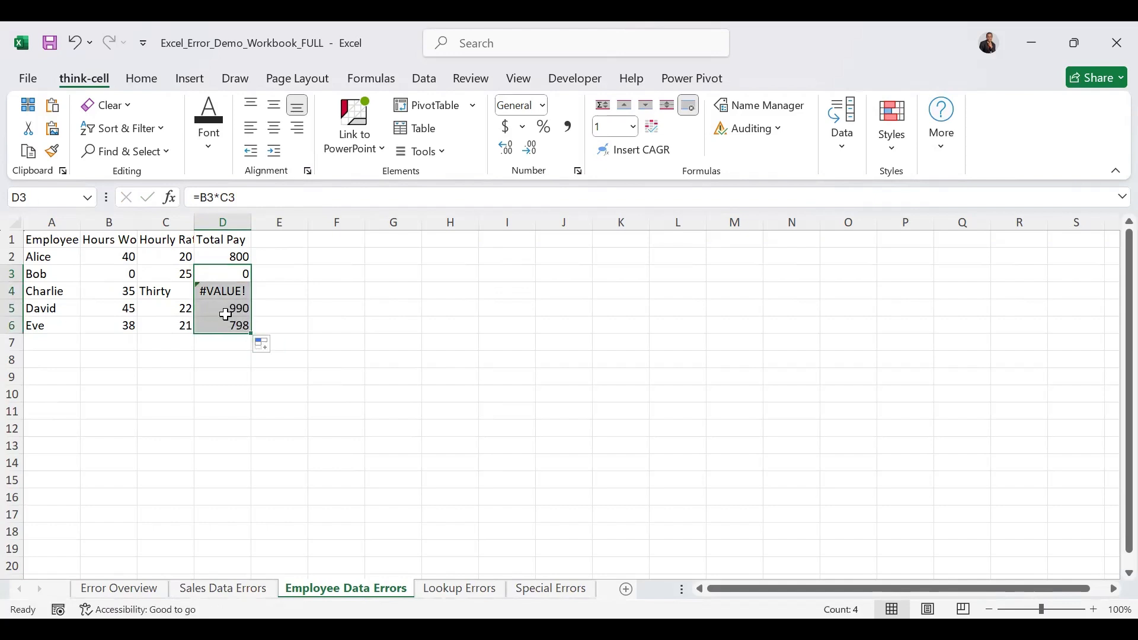
click(225, 313)
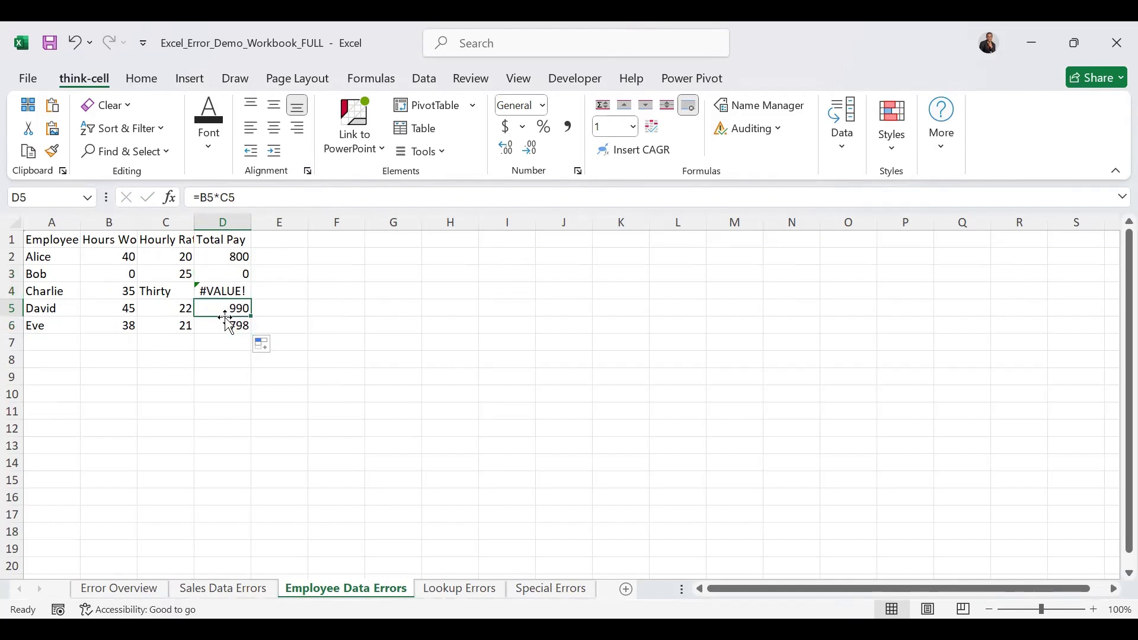
click(227, 330)
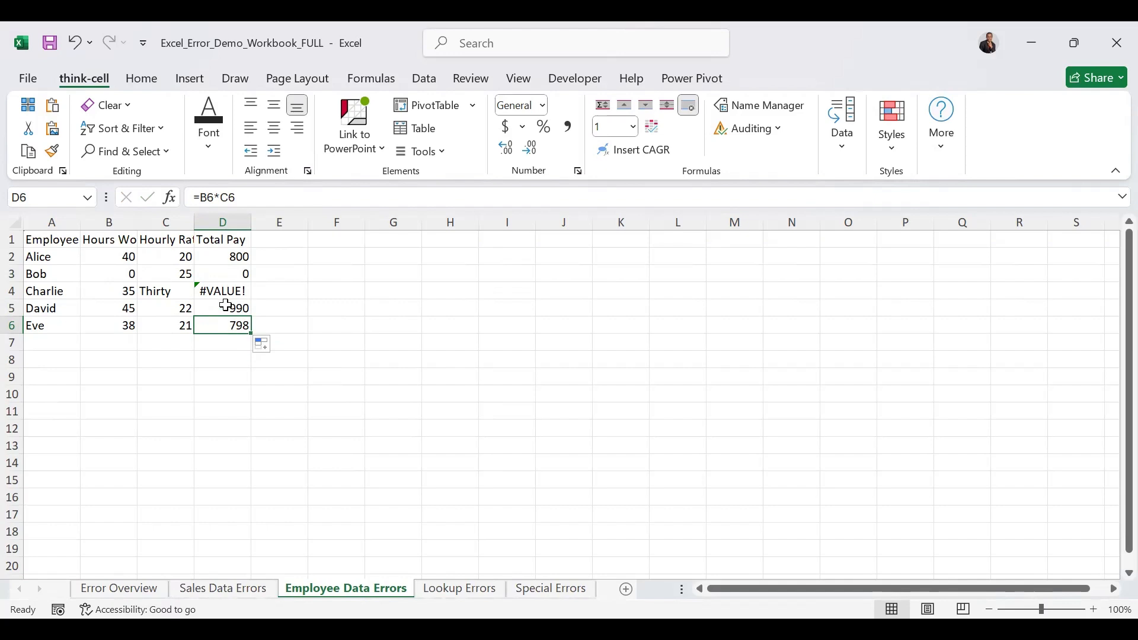
Replace the text entry in the Hourly Rate cell C4 with the number 30 to clear the #VALUE! error in D4.
click(222, 290)
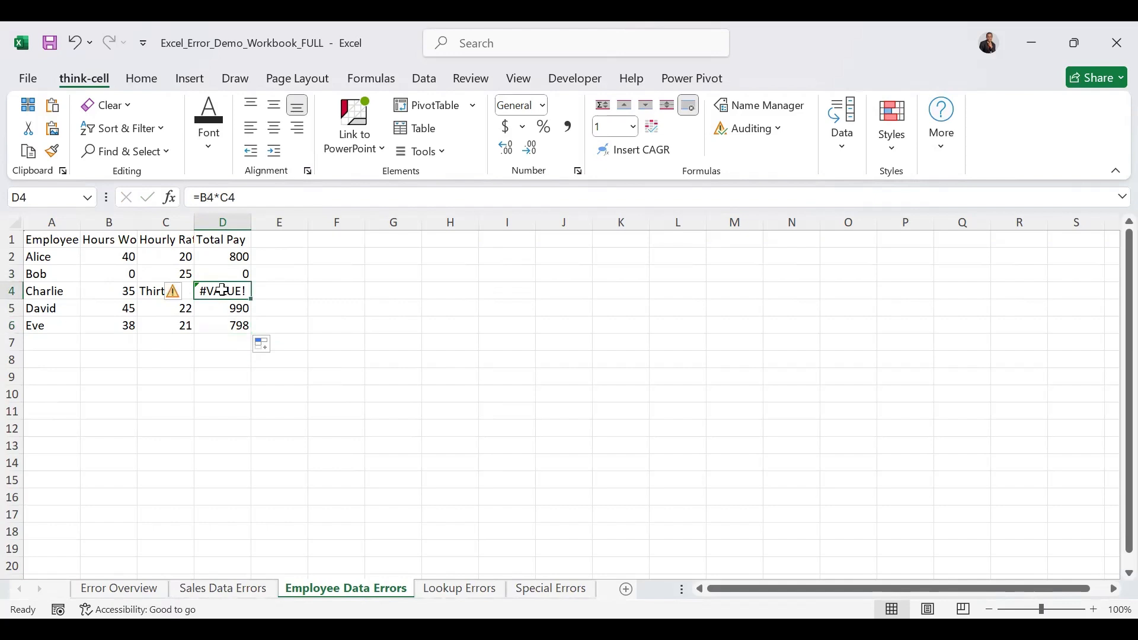
mouse_move(174, 296)
click(149, 293)
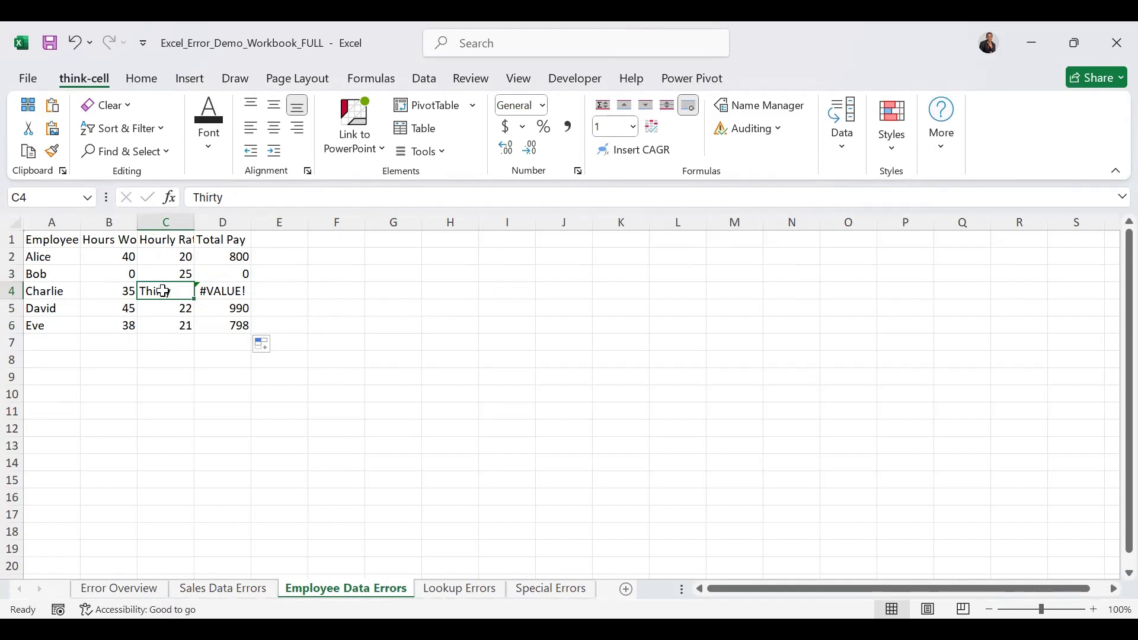
text(30)
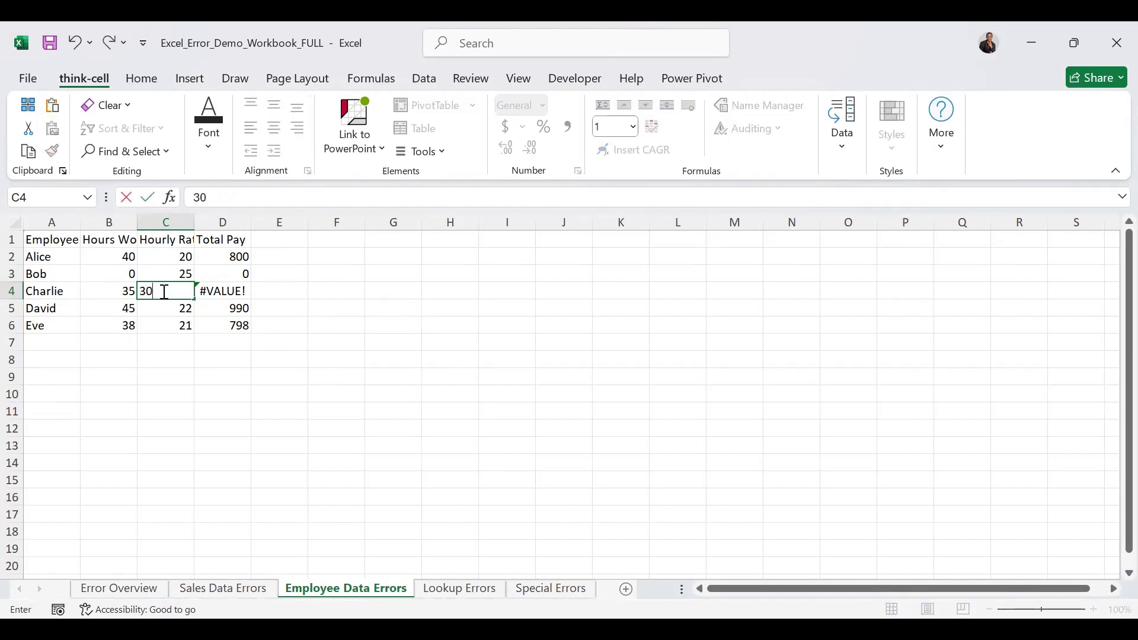
key(ctrl+Return)
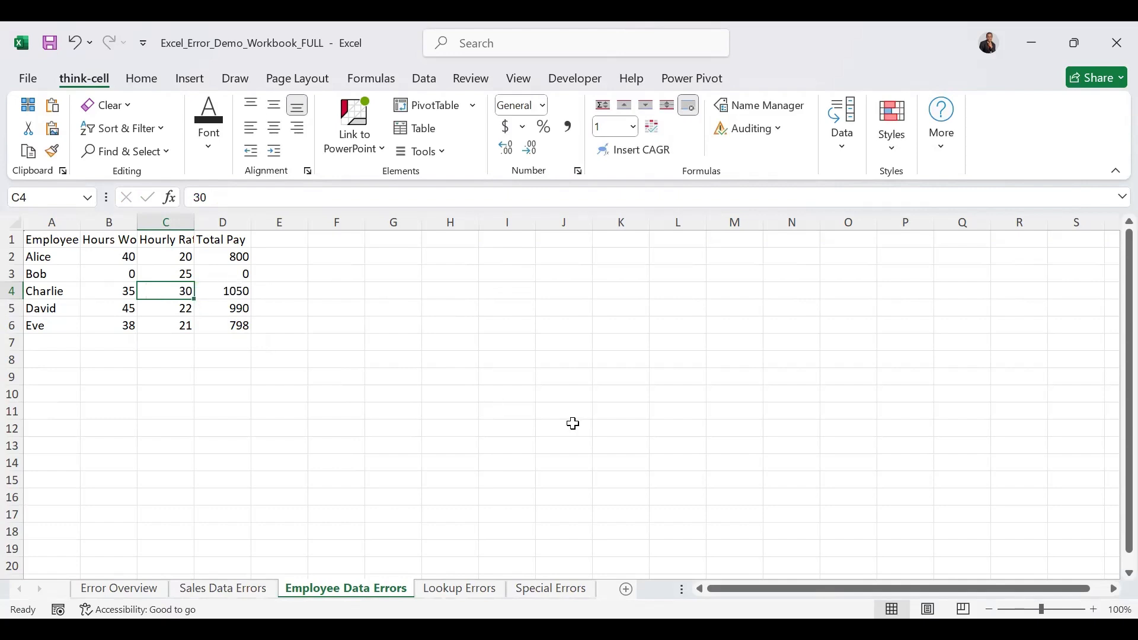
On the Lookup Errors sheet, check the #N/A formula in B8 and set the Lookup ID in A8 to 103.
click(460, 590)
click(104, 362)
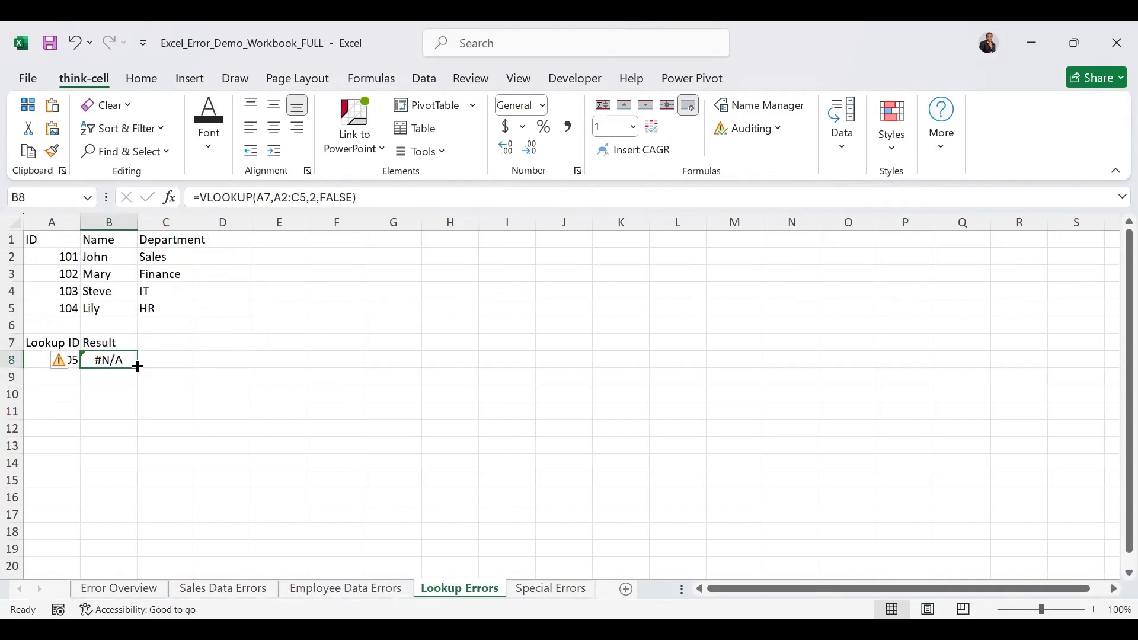
click(122, 398)
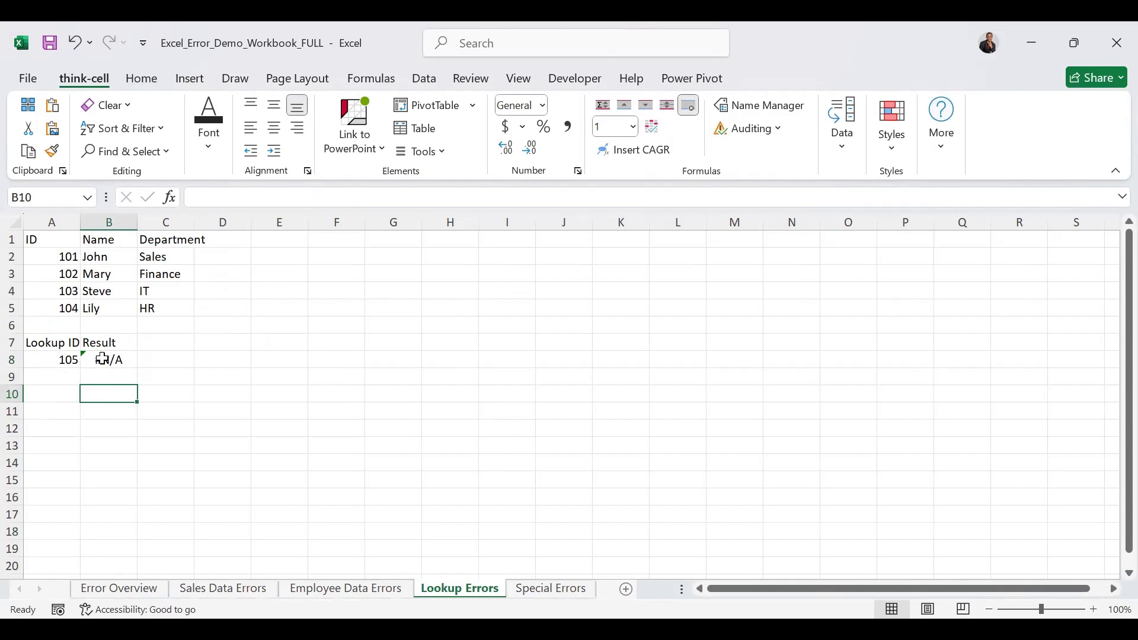
click(103, 359)
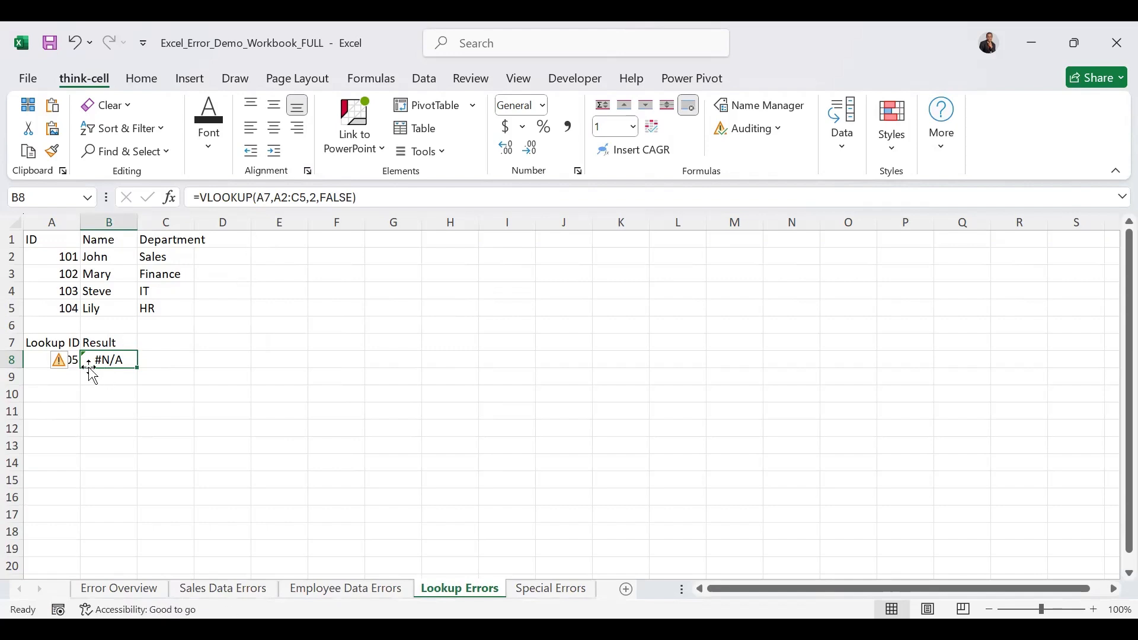
click(72, 363)
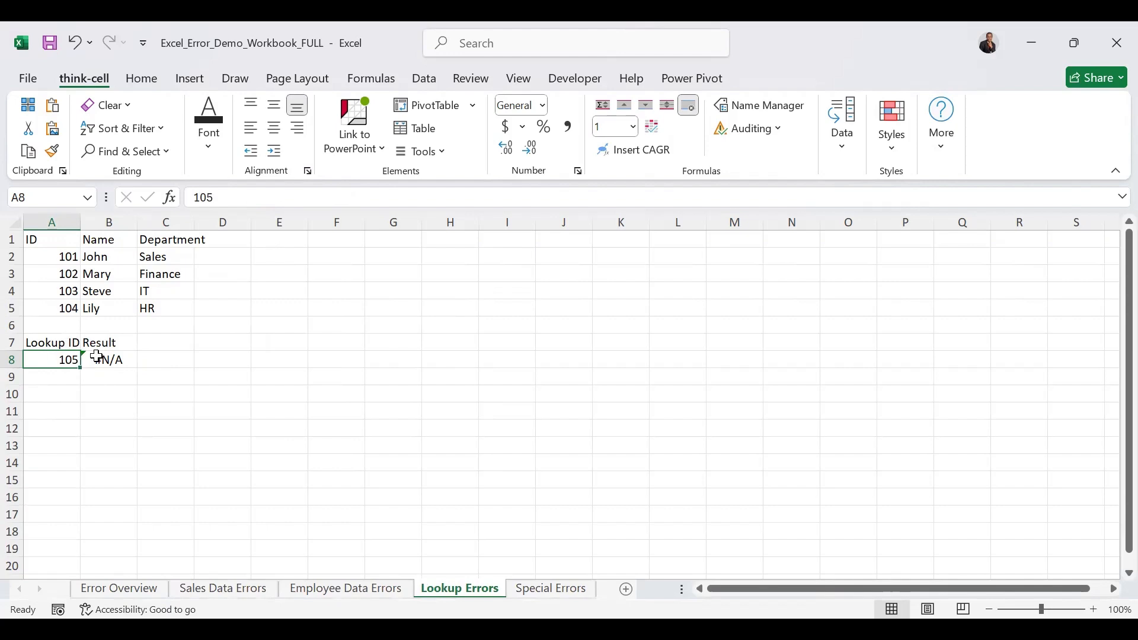
click(97, 358)
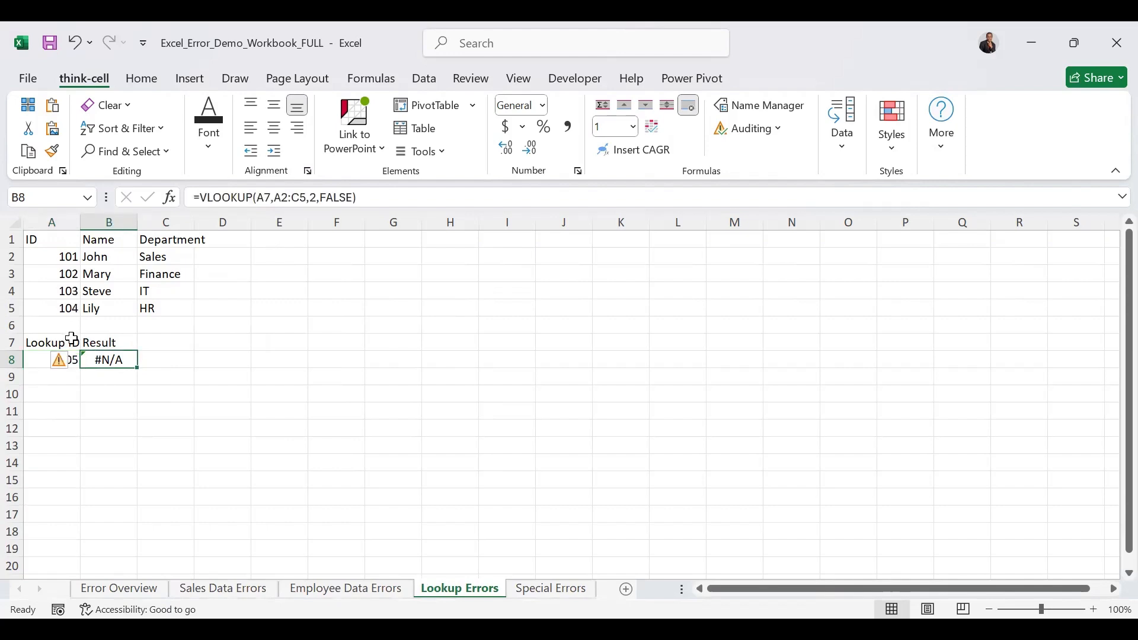
click(69, 360)
text(103)
key(ctrl+Return)
In B8's VLOOKUP formula, change the lookup value to A8 and reselect the table array as A1:C5.
click(117, 363)
click(273, 197)
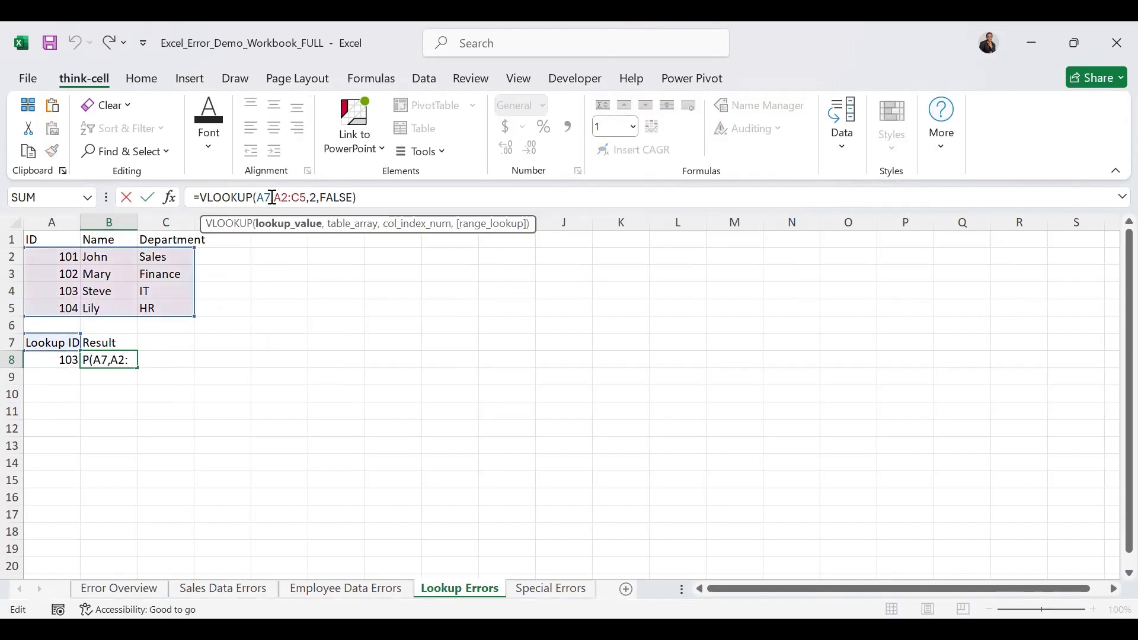
key(BackSpace)
text(8)
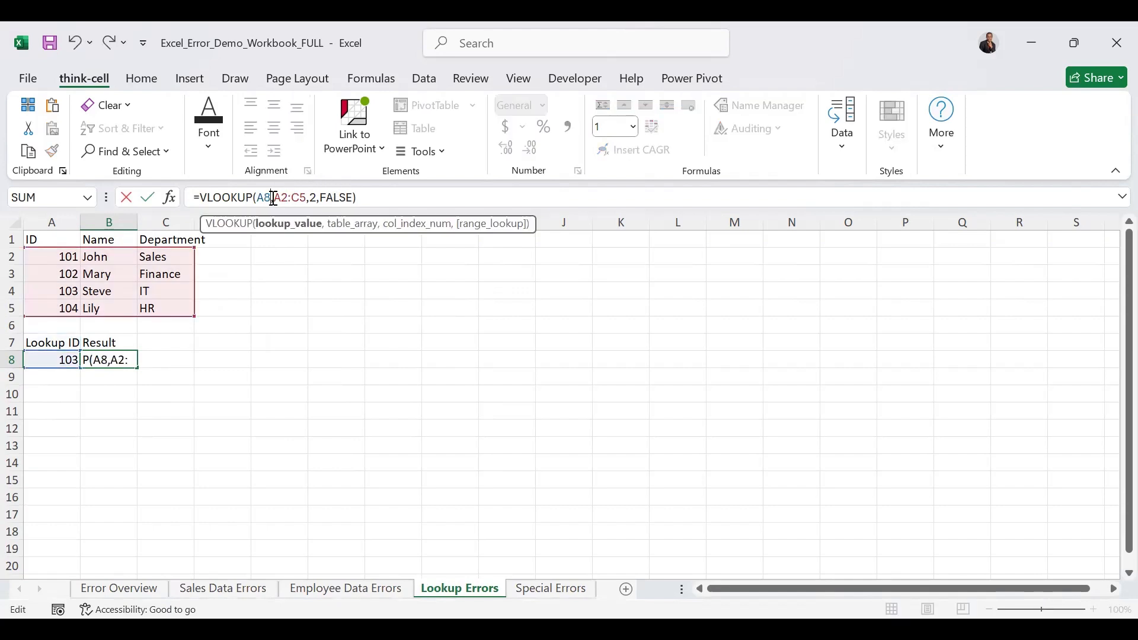
drag(273, 197, 300, 198)
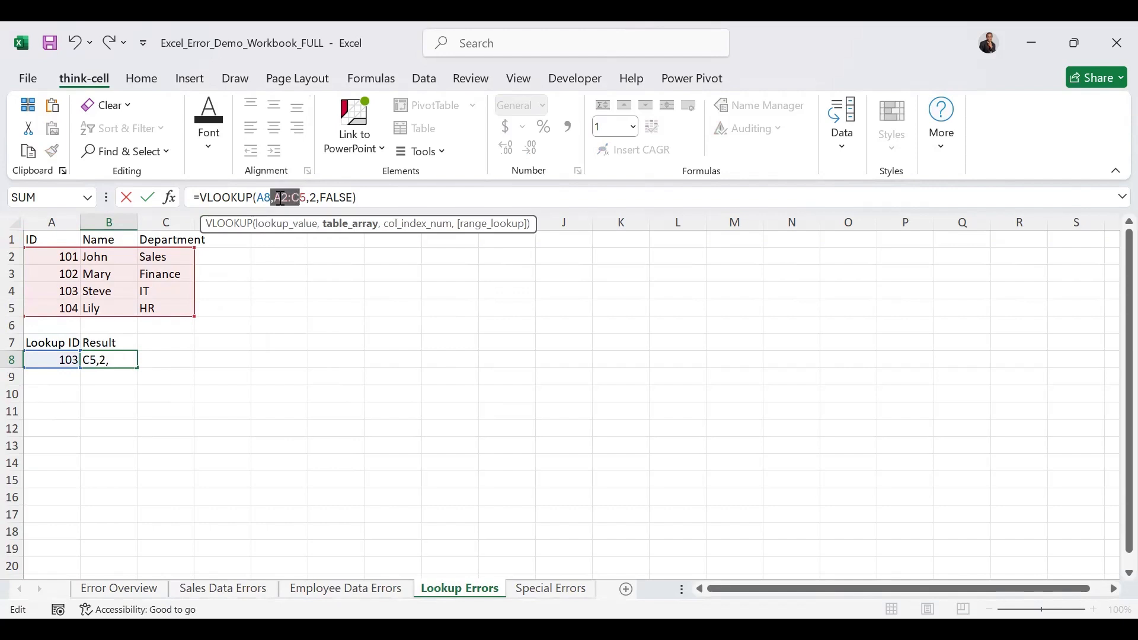
double_click(278, 197)
key(BackSpace)
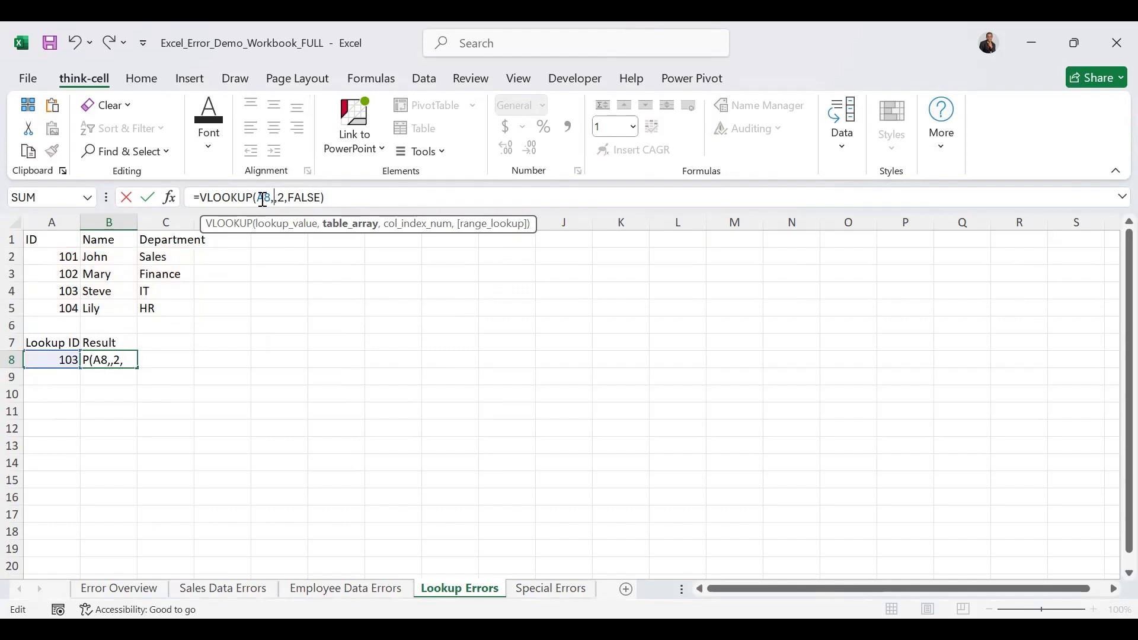
click(37, 238)
shift+click(160, 309)
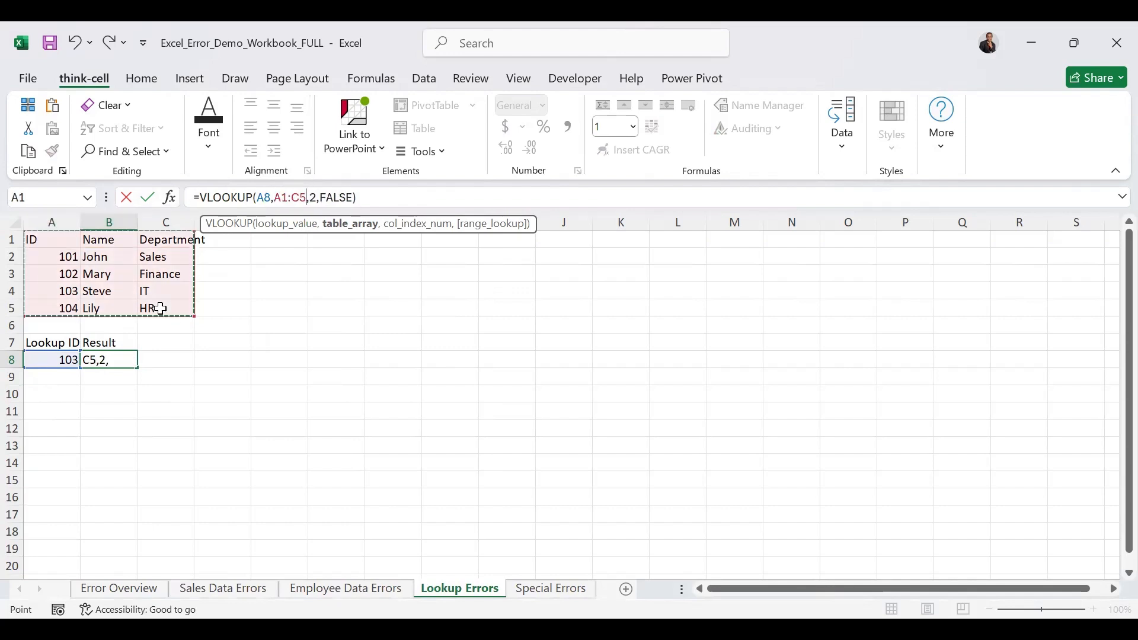
Re-enter FALSE (exact match) as the range lookup argument of B8's VLOOKUP and commit the formula.
click(319, 197)
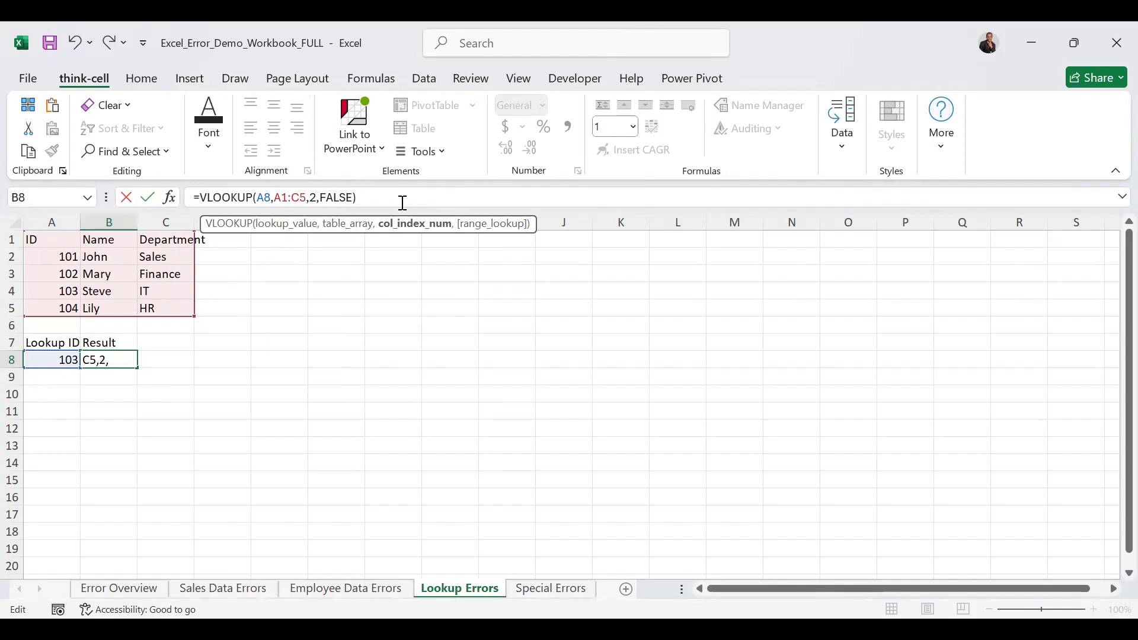
click(342, 197)
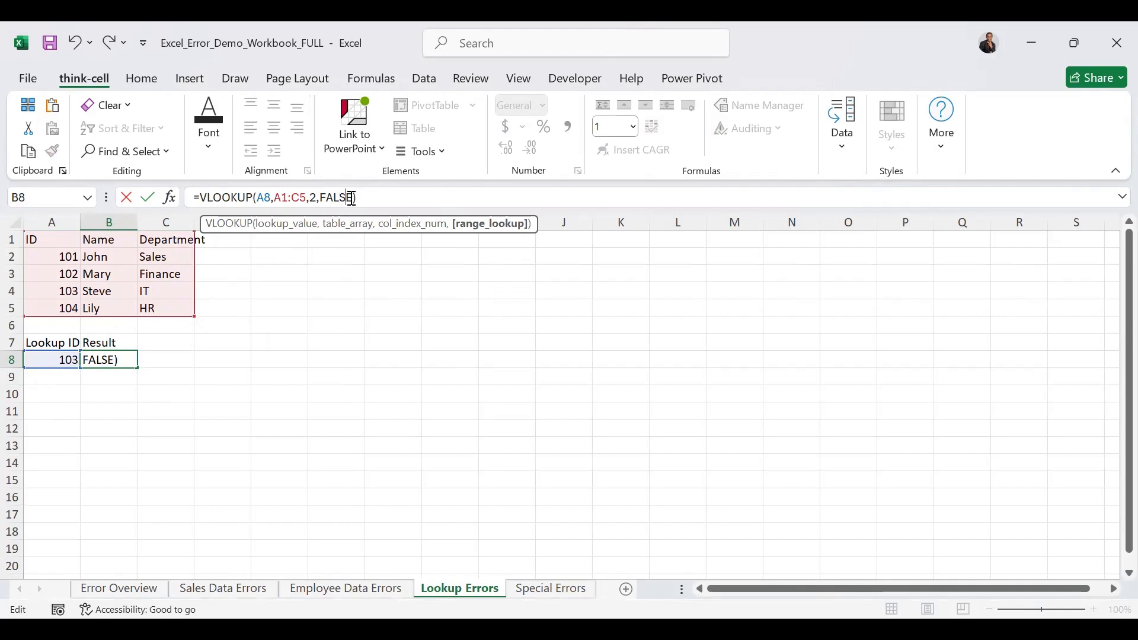
key(Delete)
key(BackSpace)
key(BackSpace)
key(BackSpace)
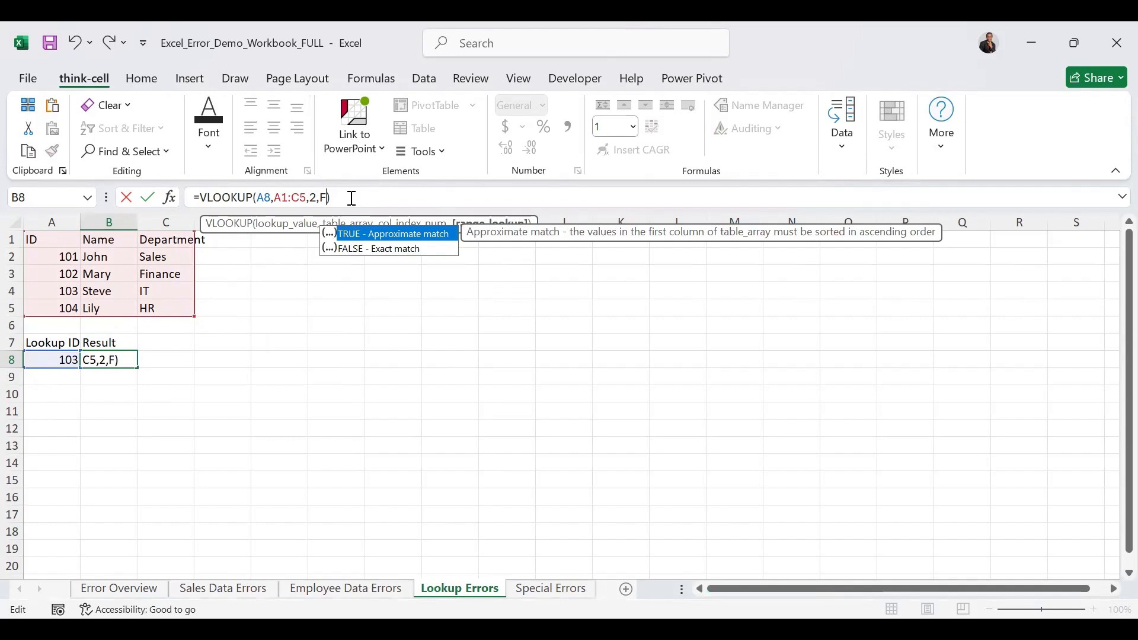
key(Down)
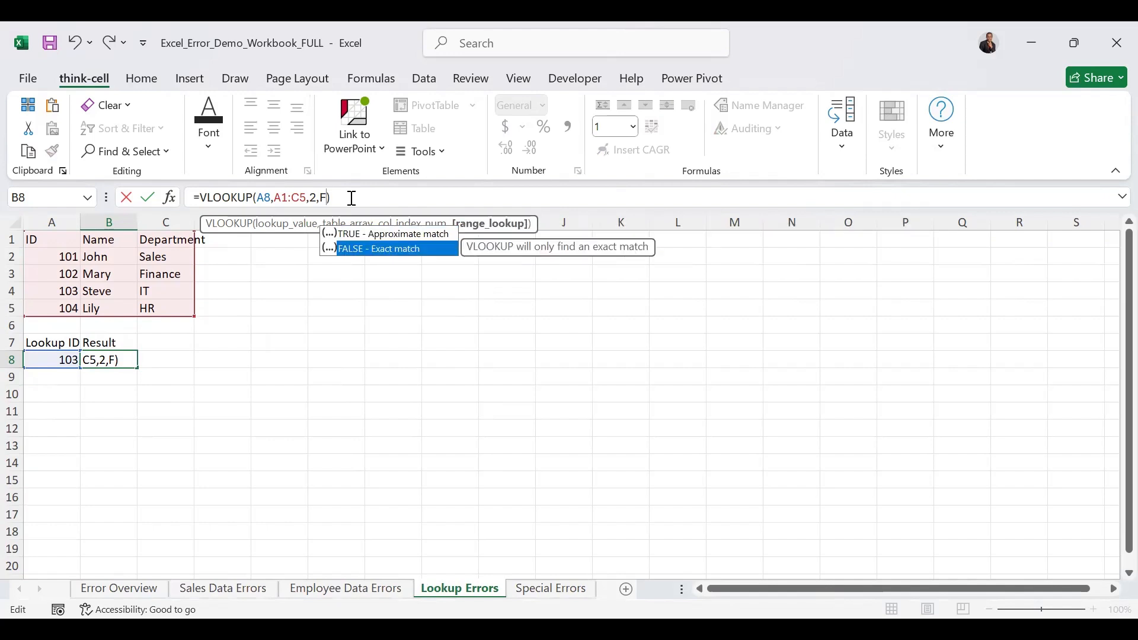
key(Tab)
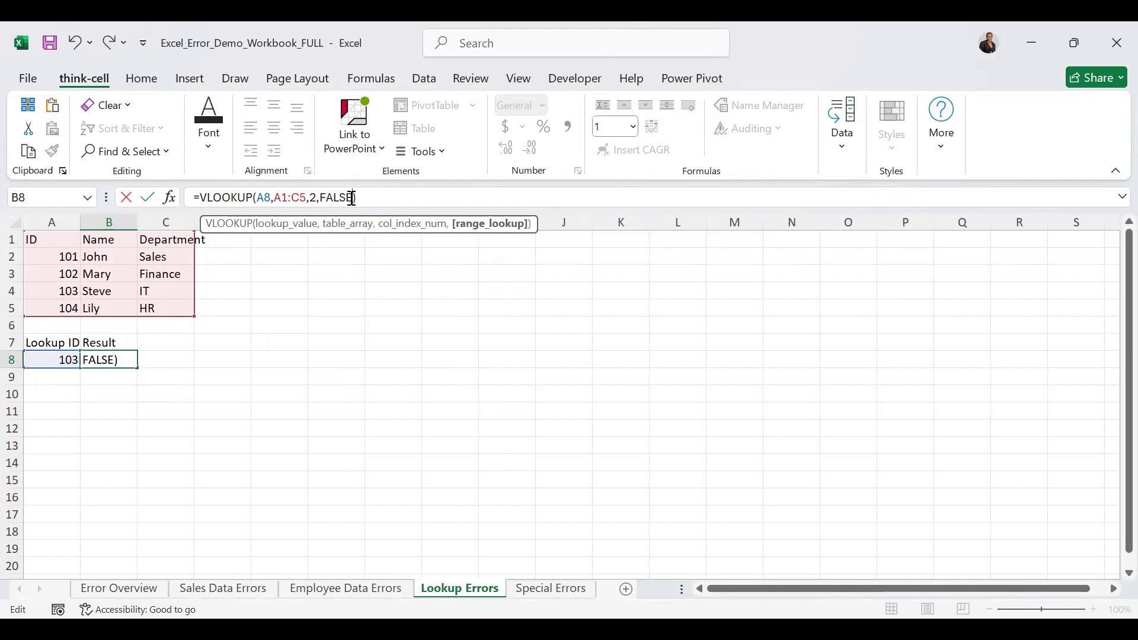
key(ctrl+Return)
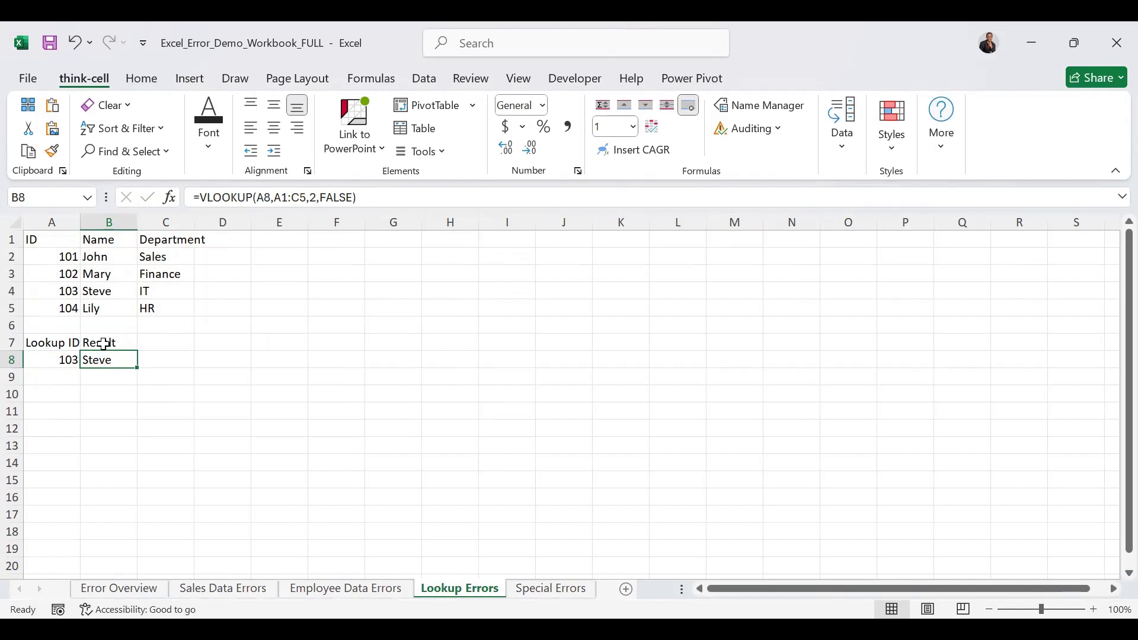
Change the lookup result header in B7 to Name.
click(103, 344)
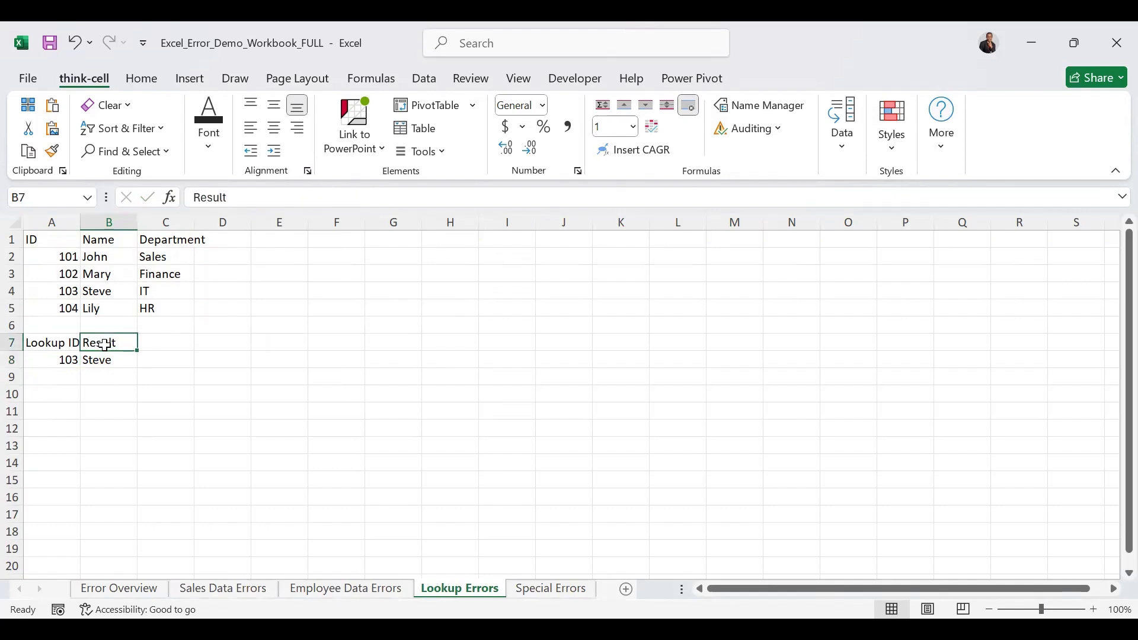
text(Name)
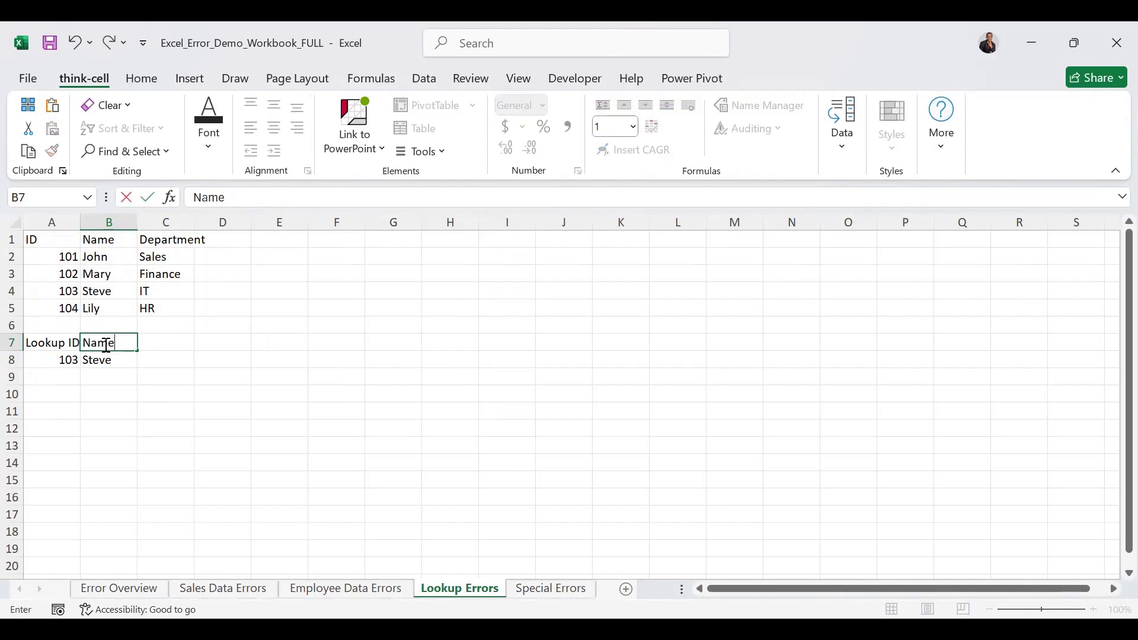
key(ctrl+Return)
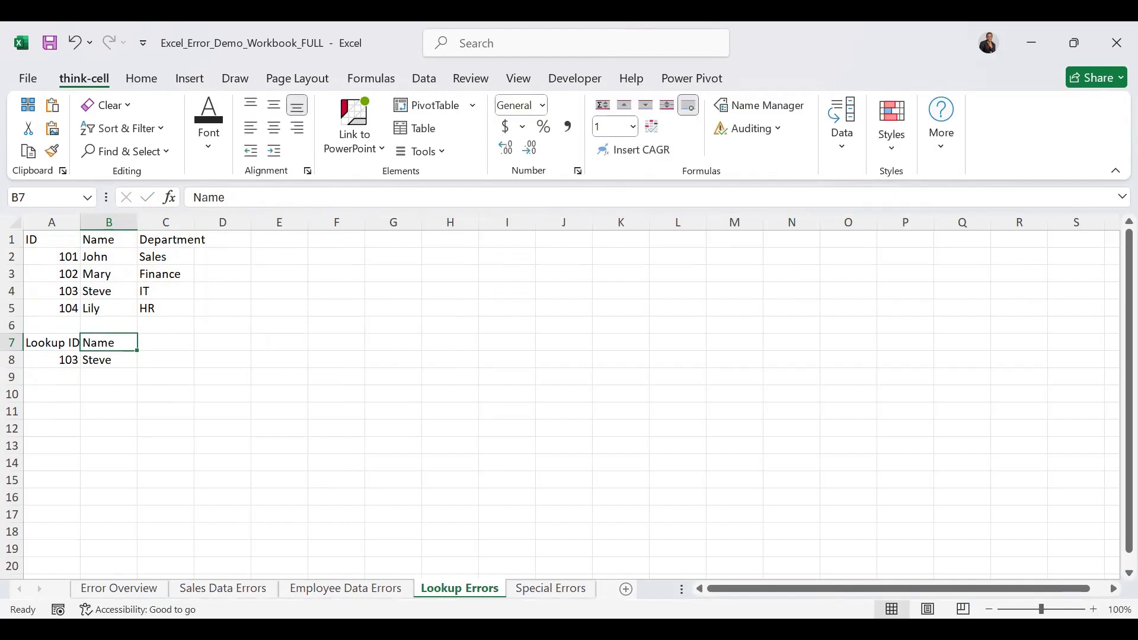
On the Special Errors sheet, autofit the width of column B to clear the ######### display in B2.
click(570, 594)
click(367, 379)
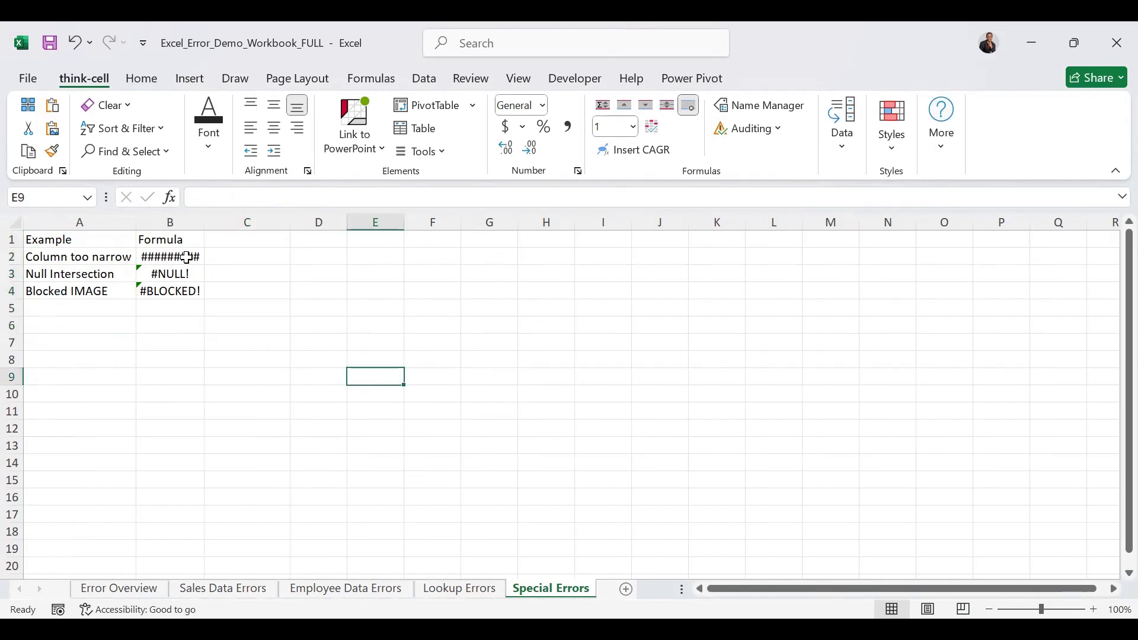
mouse_move(188, 257)
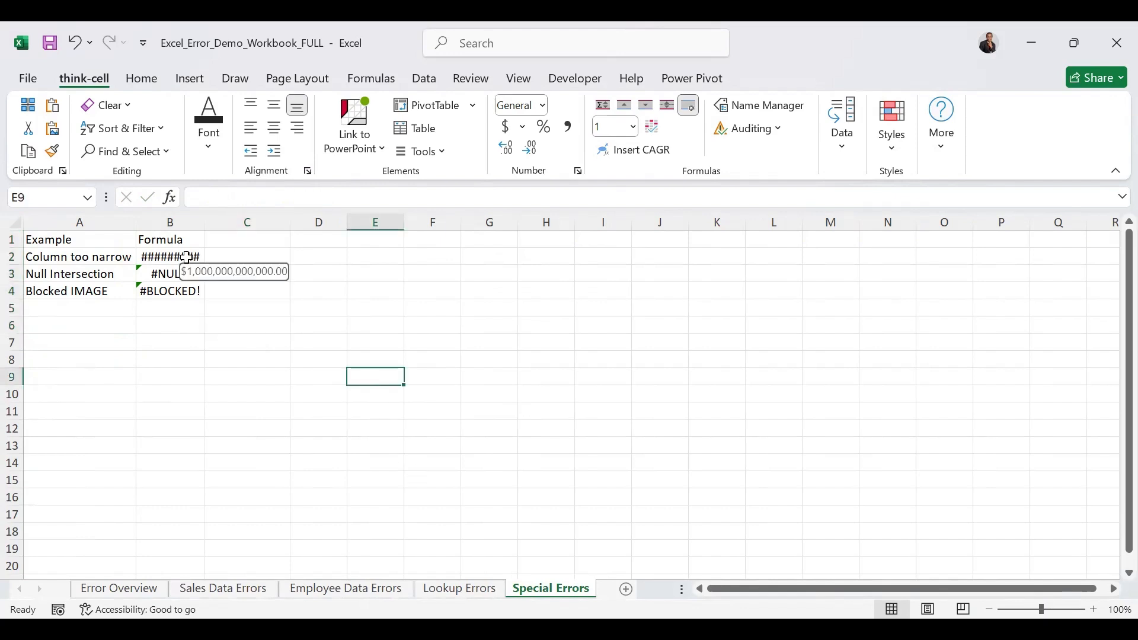
click(117, 593)
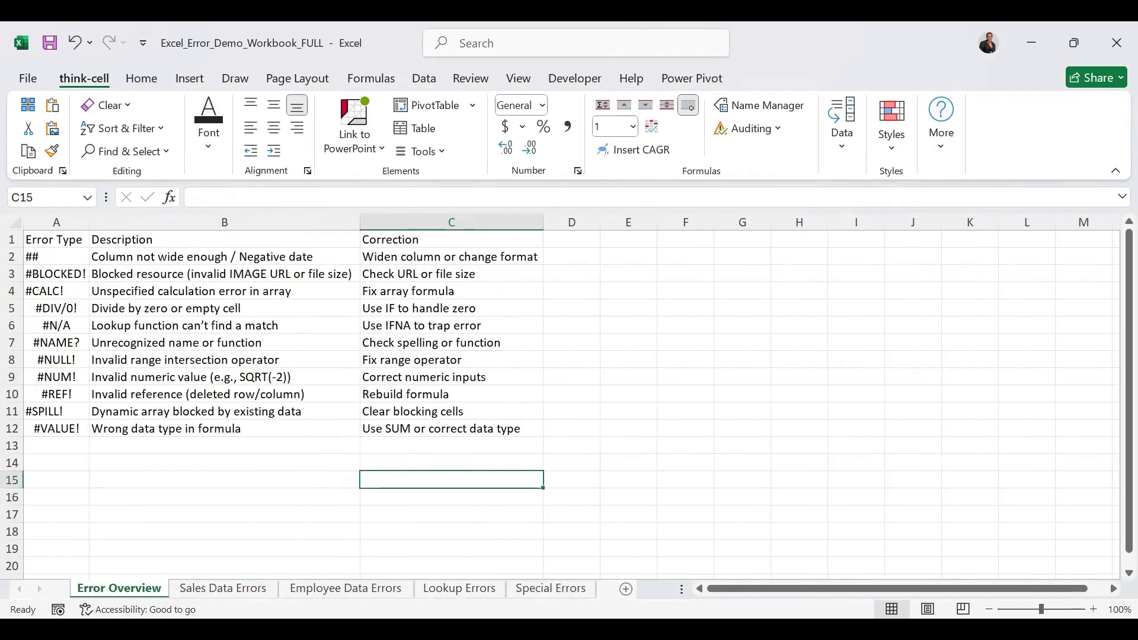
click(569, 595)
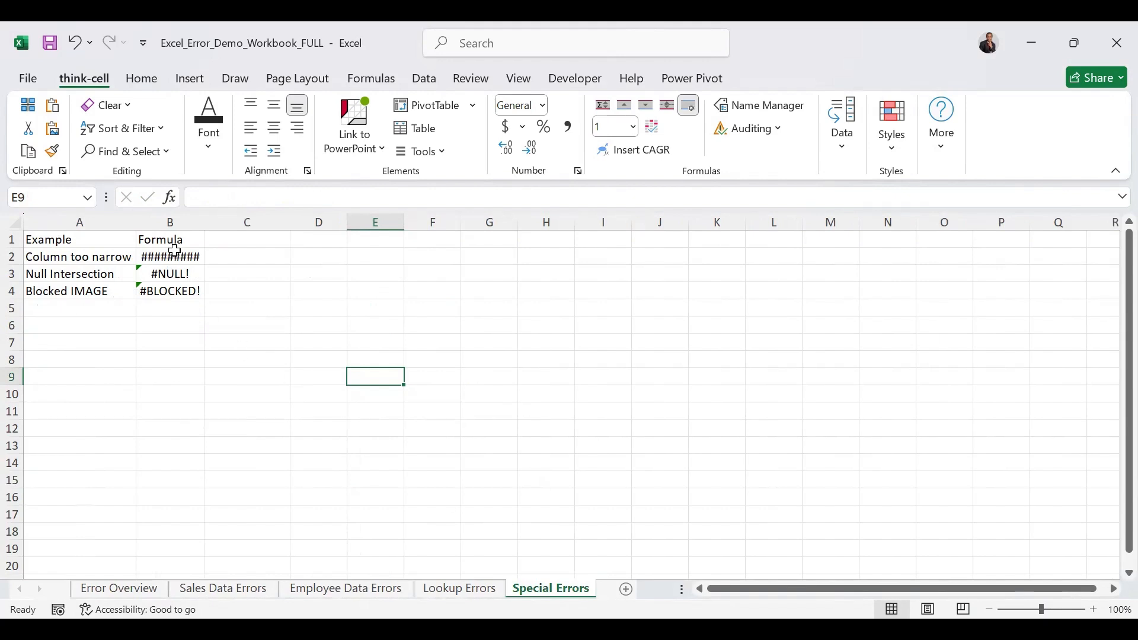
mouse_move(181, 256)
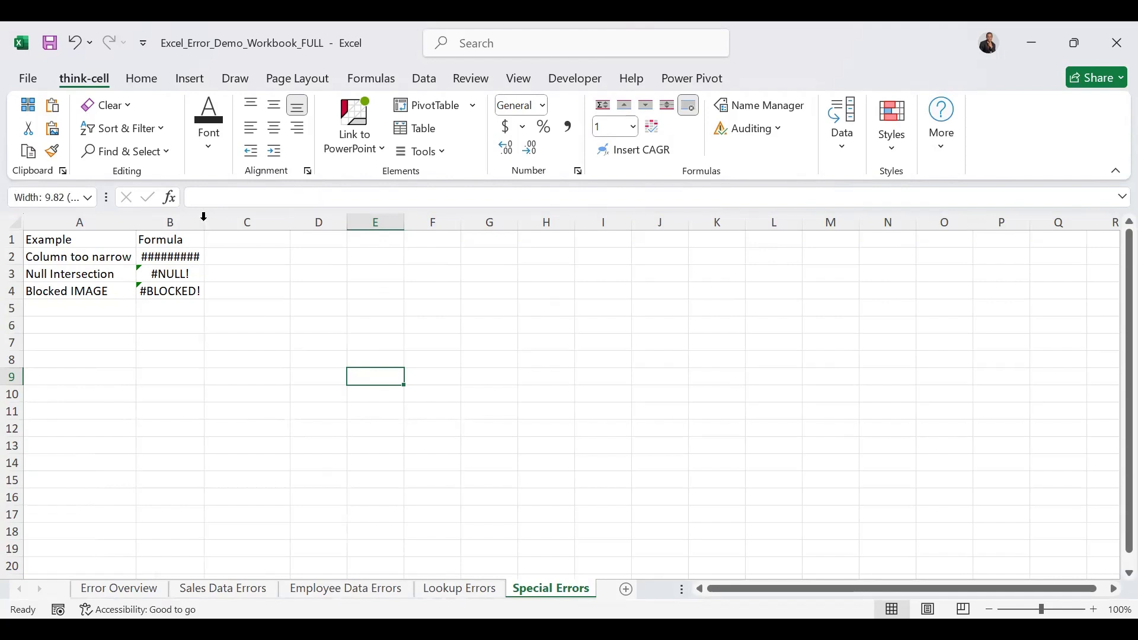
double_click(204, 221)
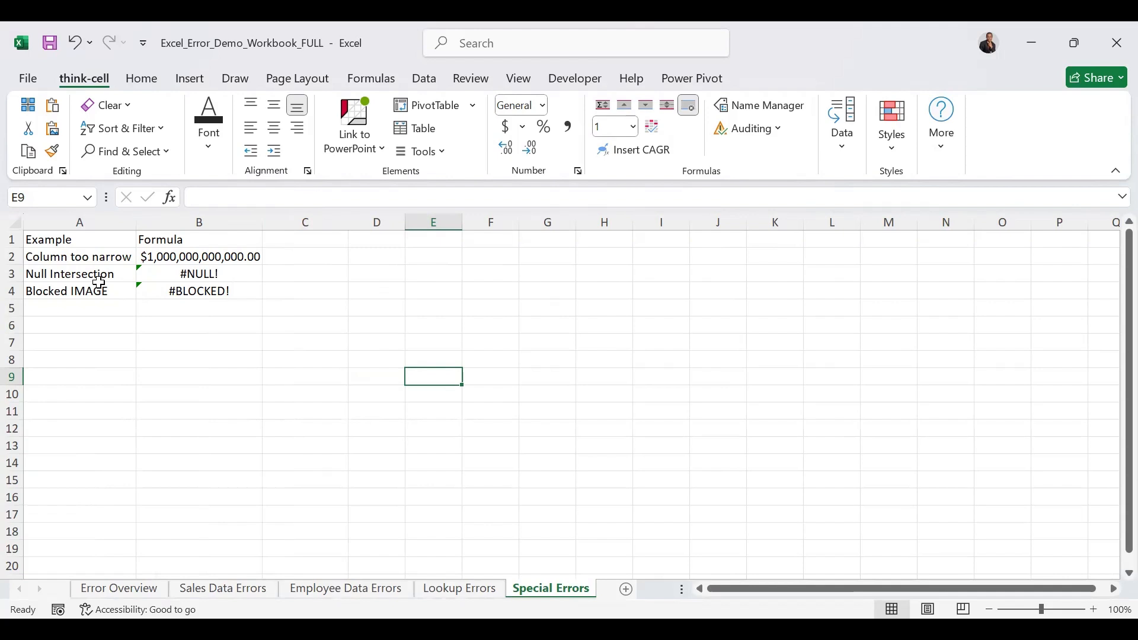
Replace the formula in B3 of Special Errors with a new SUM whose first argument points to the Employee Data Errors sheet.
click(197, 275)
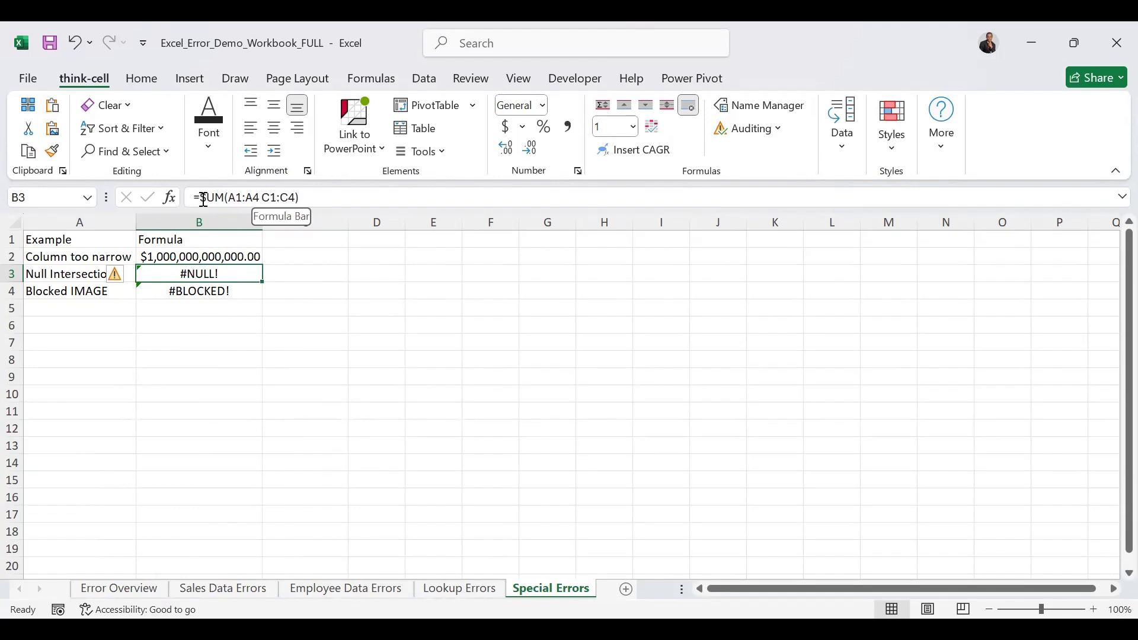
drag(203, 200, 303, 191)
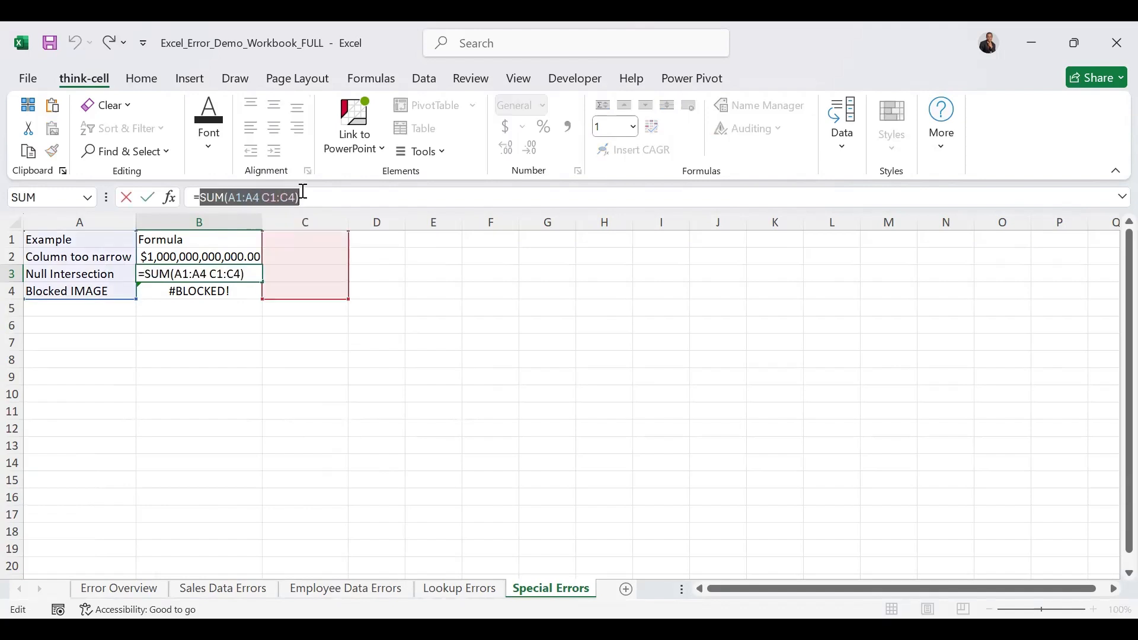
key(BackSpace)
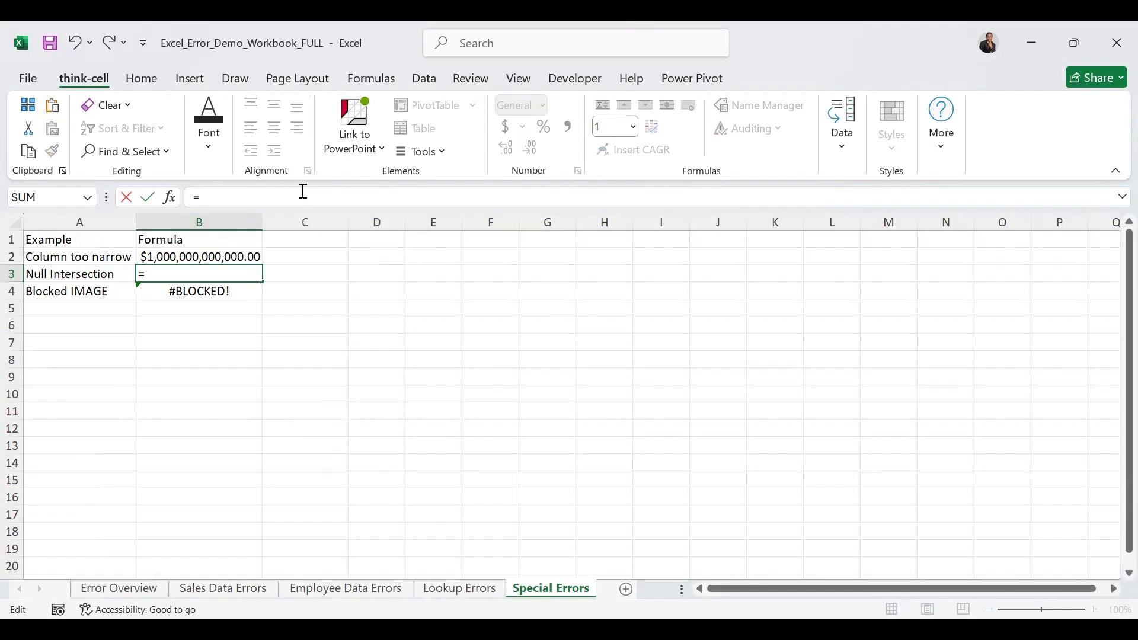
text(sum)
key(Tab)
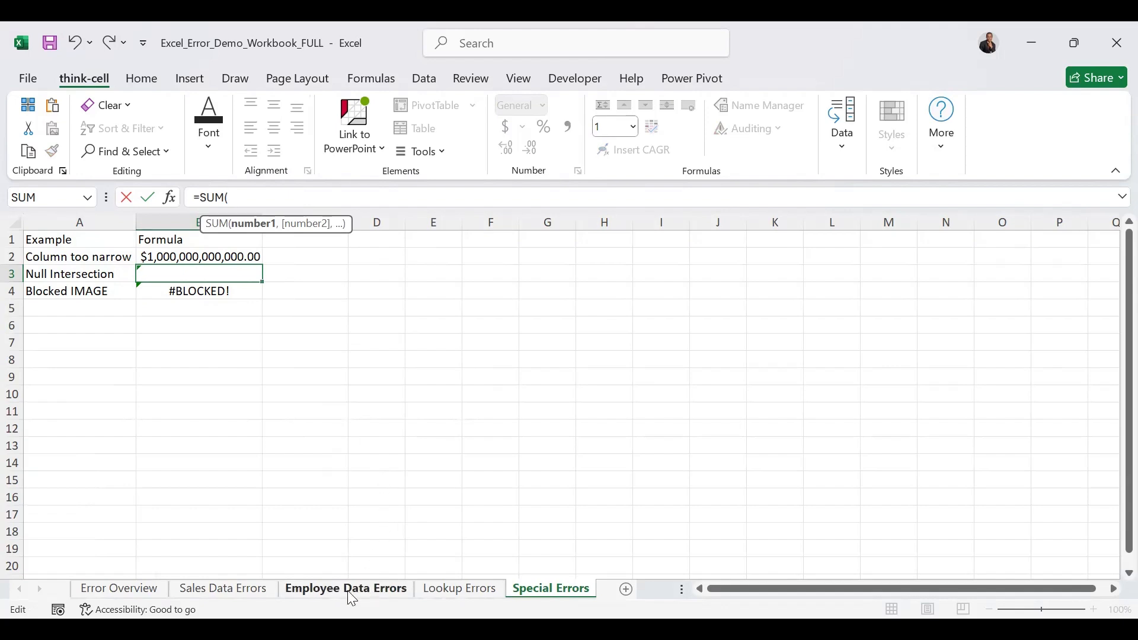
click(350, 589)
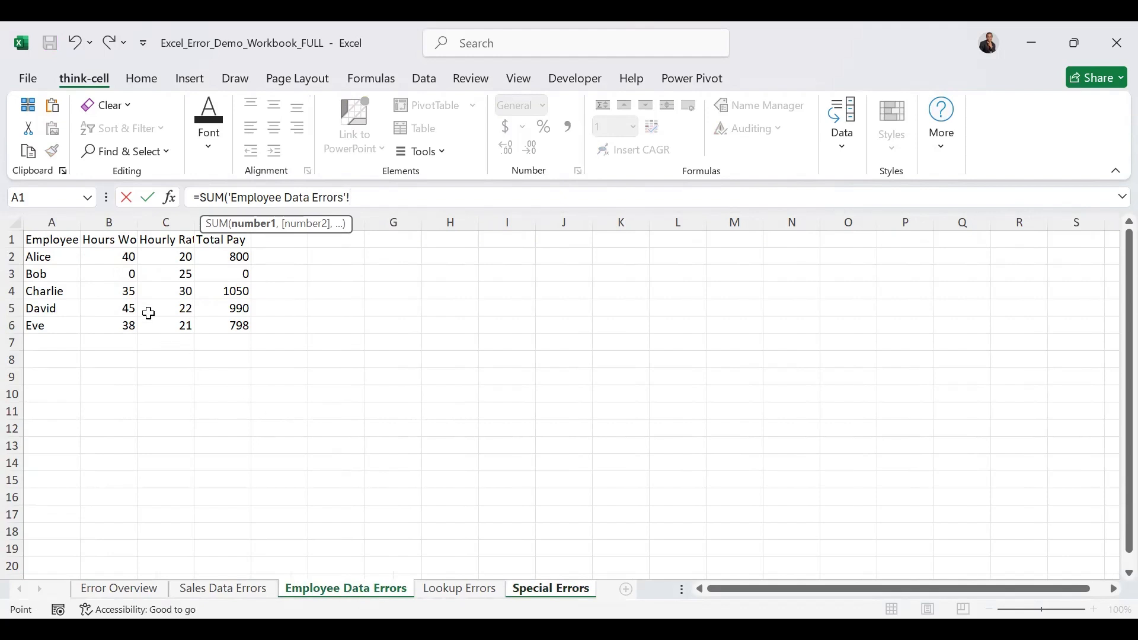
click(113, 259)
shift+click(180, 329)
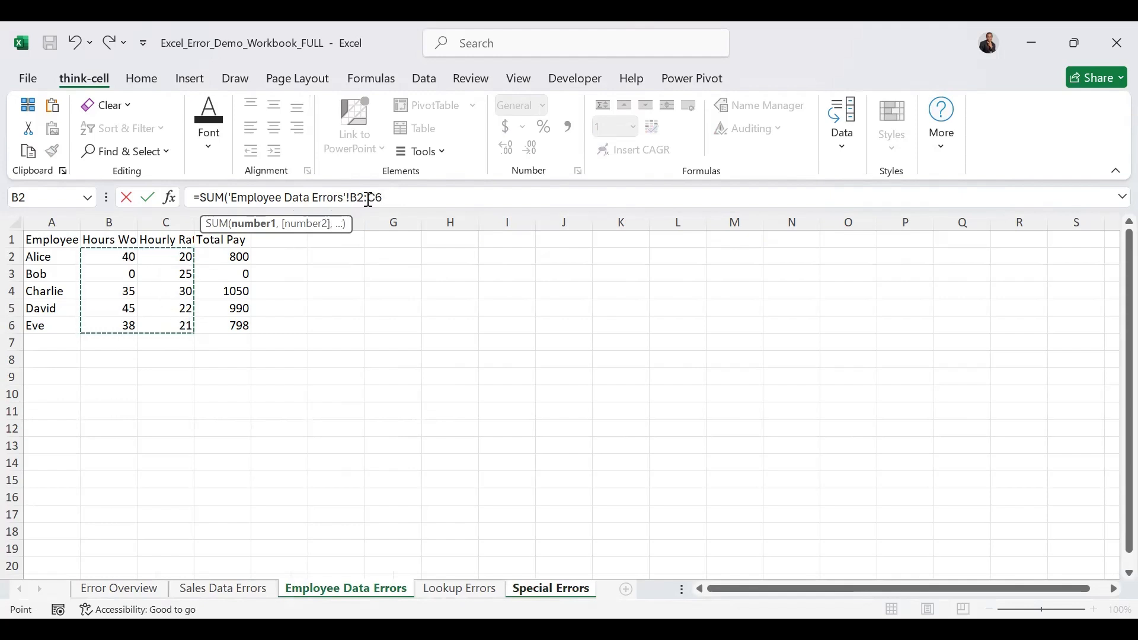
drag(352, 197, 394, 197)
key(BackSpace)
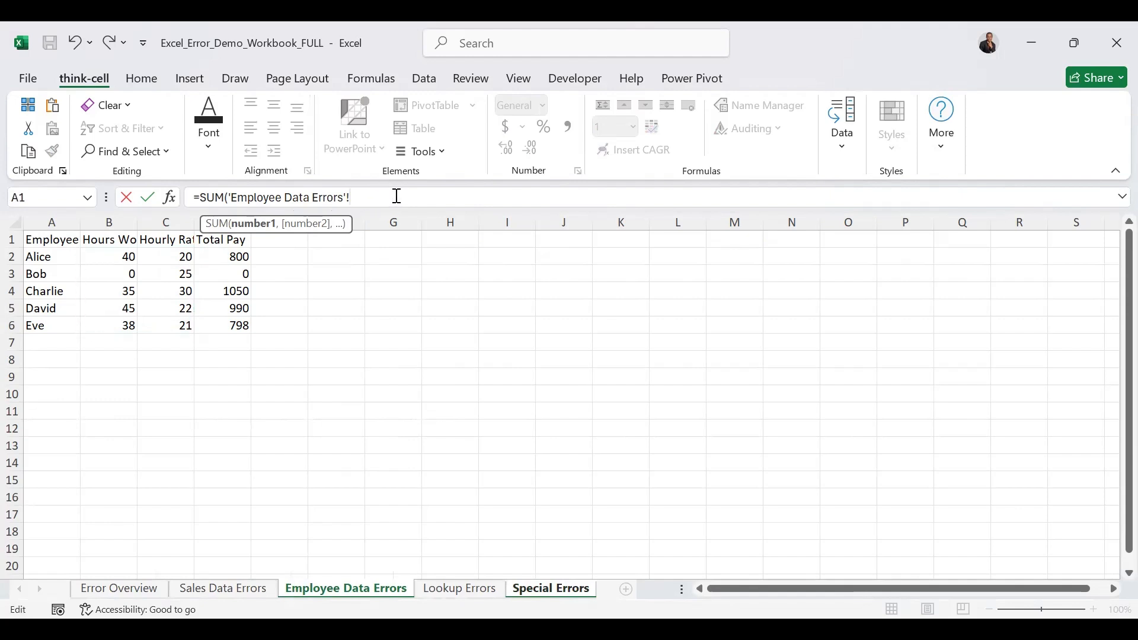
Add the Hours Worked range B2:B6 and the Total Pay range D2:D6 as comma-separated SUM arguments and close the parenthesis.
drag(123, 257, 123, 280)
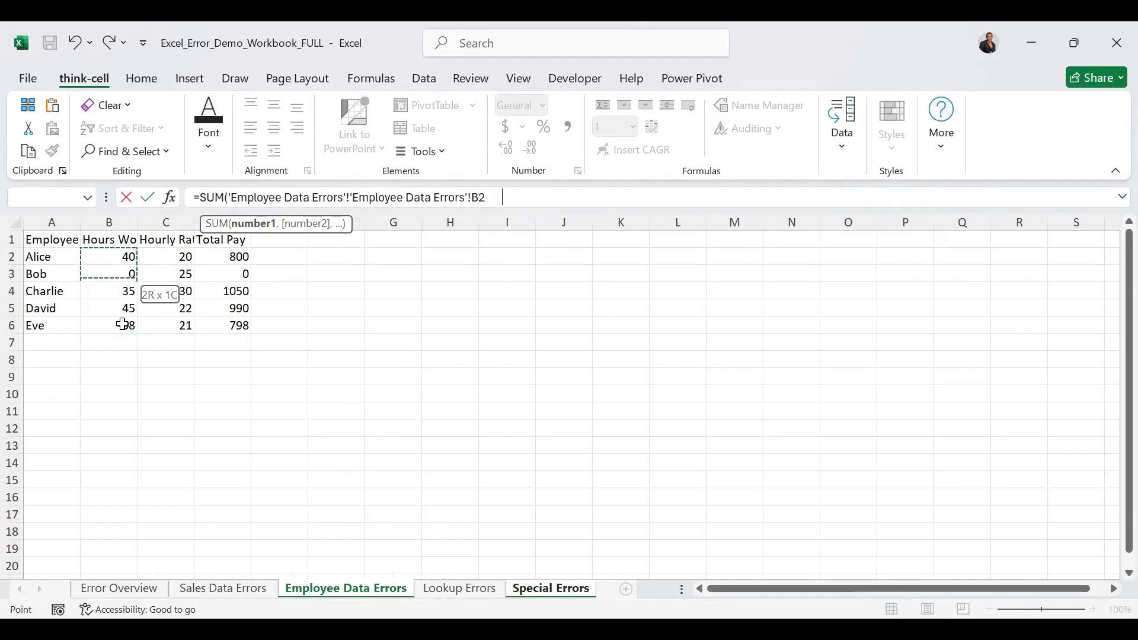
drag(123, 325, 122, 325)
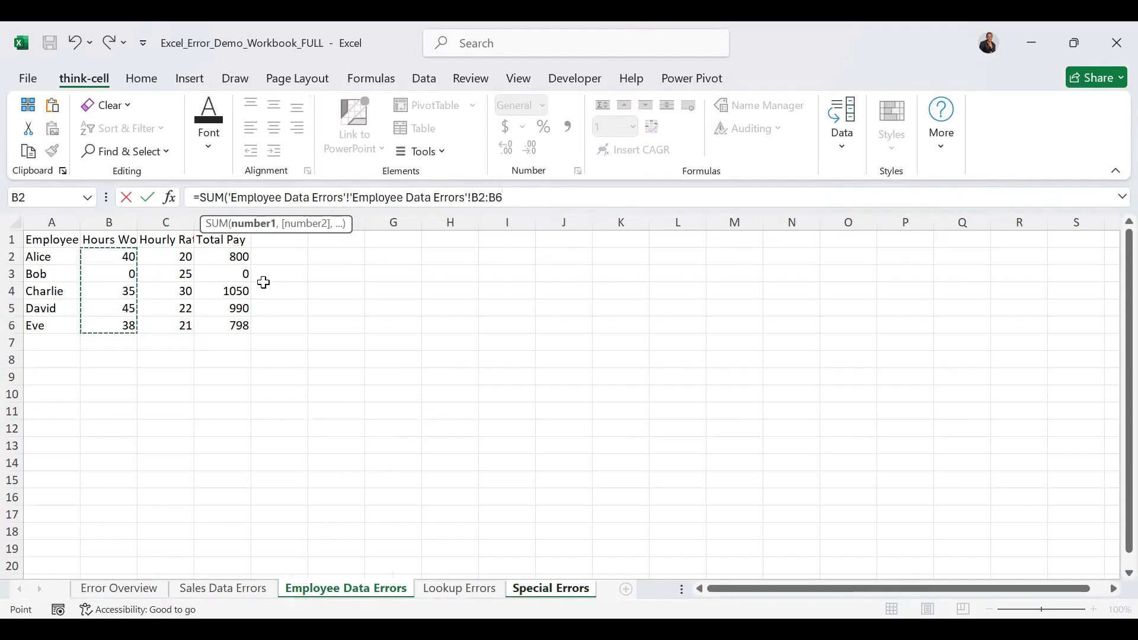
text(,)
drag(237, 261, 242, 323)
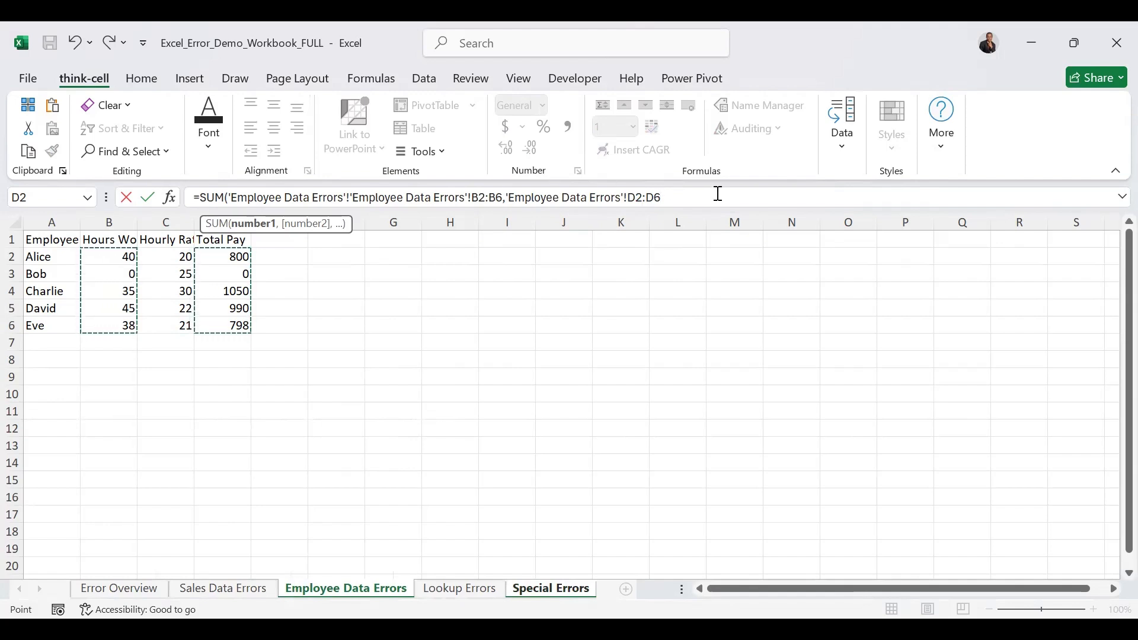
text())
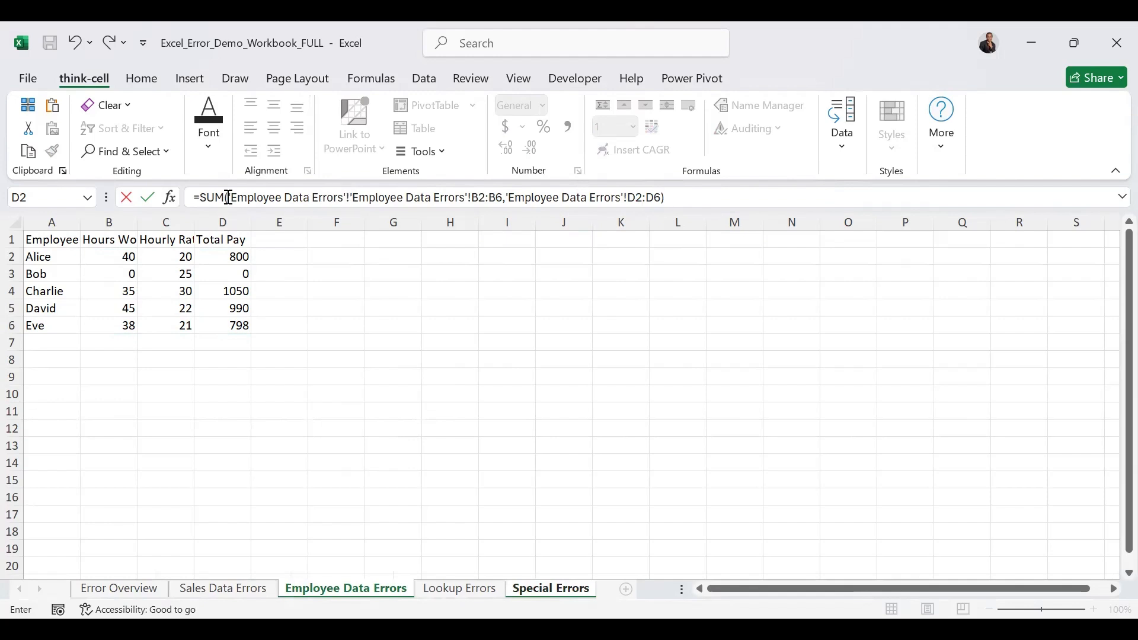
Remove the duplicated 'Employee Data Errors'! reference from the SUM's first argument and commit the formula.
drag(228, 197, 351, 194)
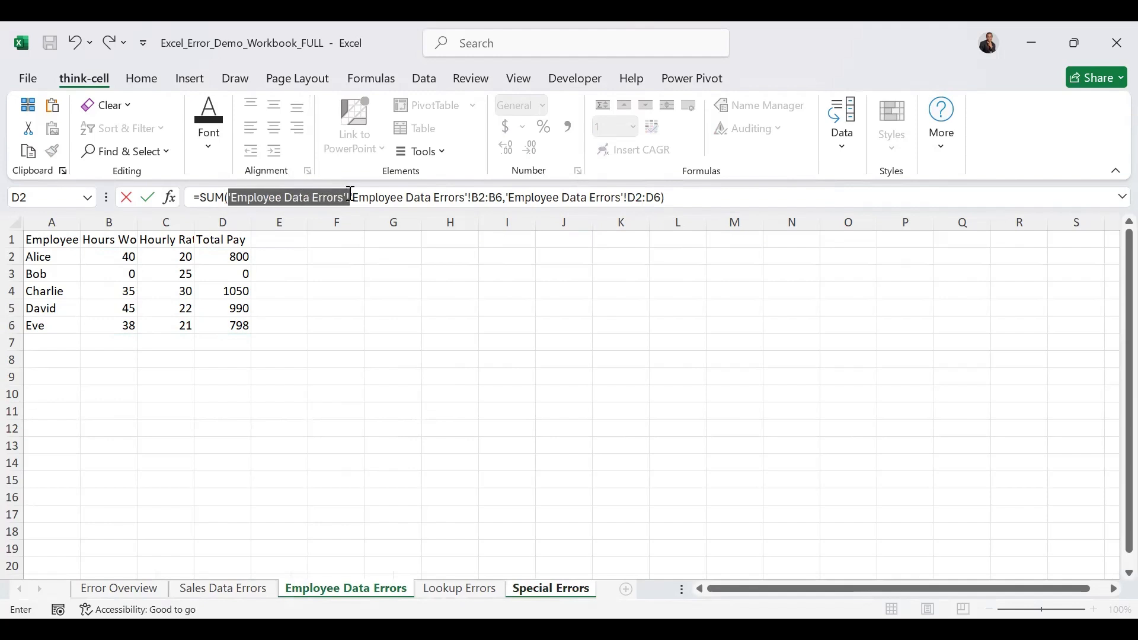
key(Delete)
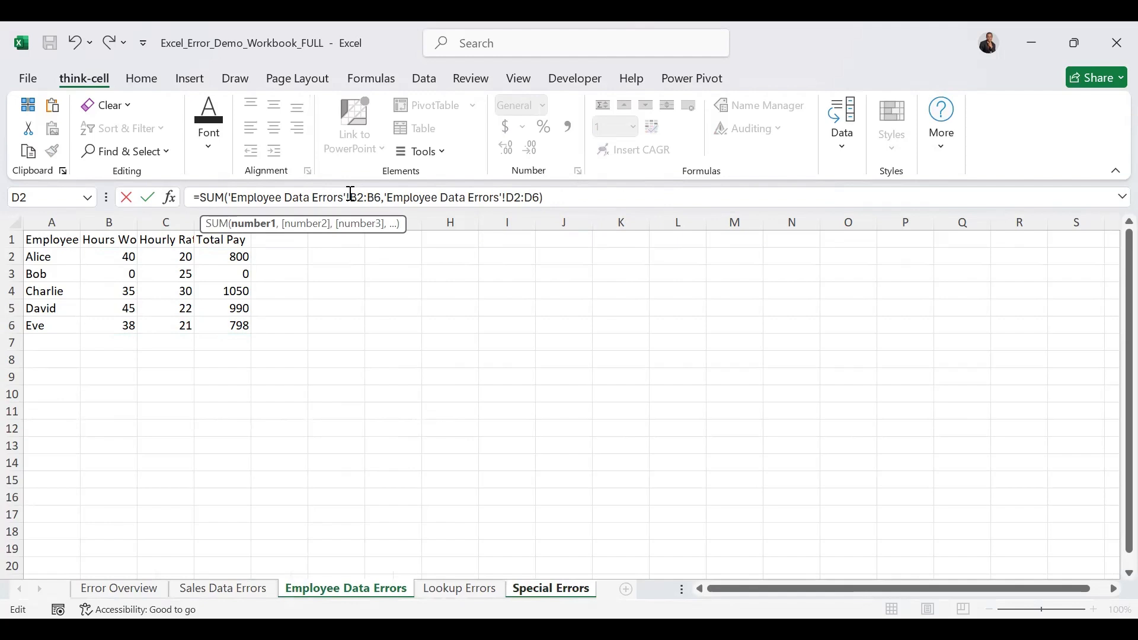
key(Return)
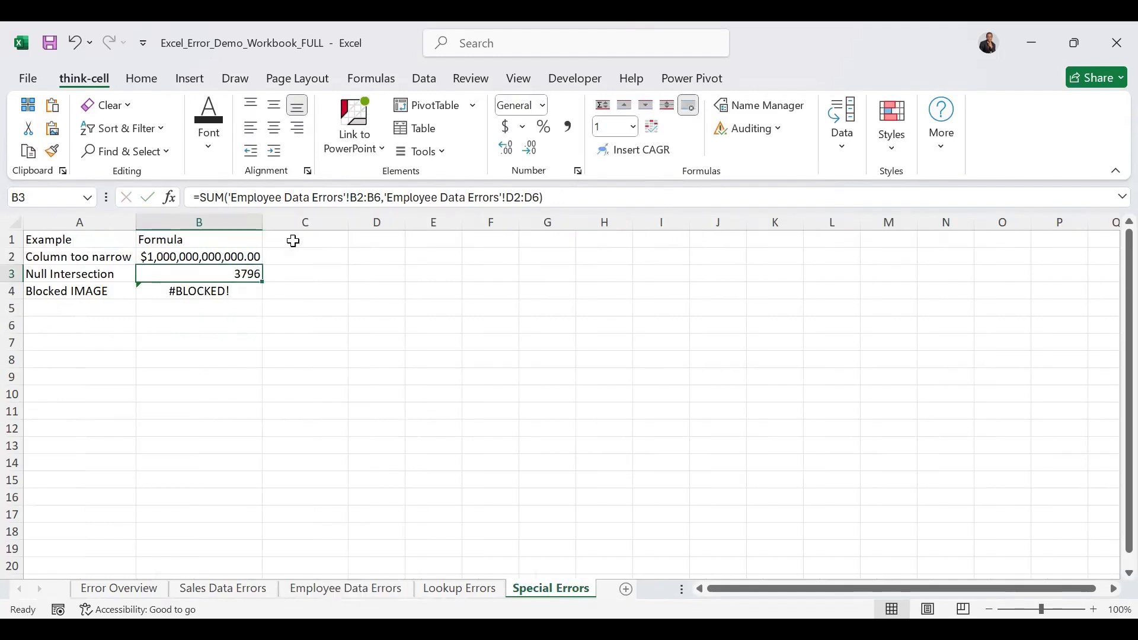
Inspect the source URL in B4's IMAGE formula on Special Errors and recommit the formula.
click(239, 292)
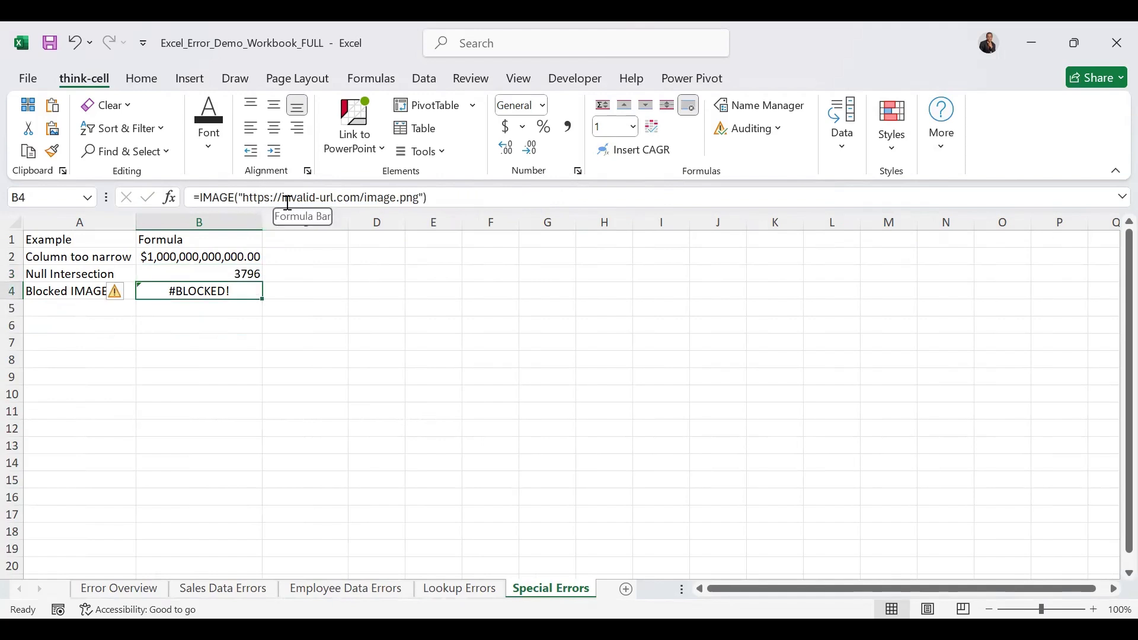
click(240, 202)
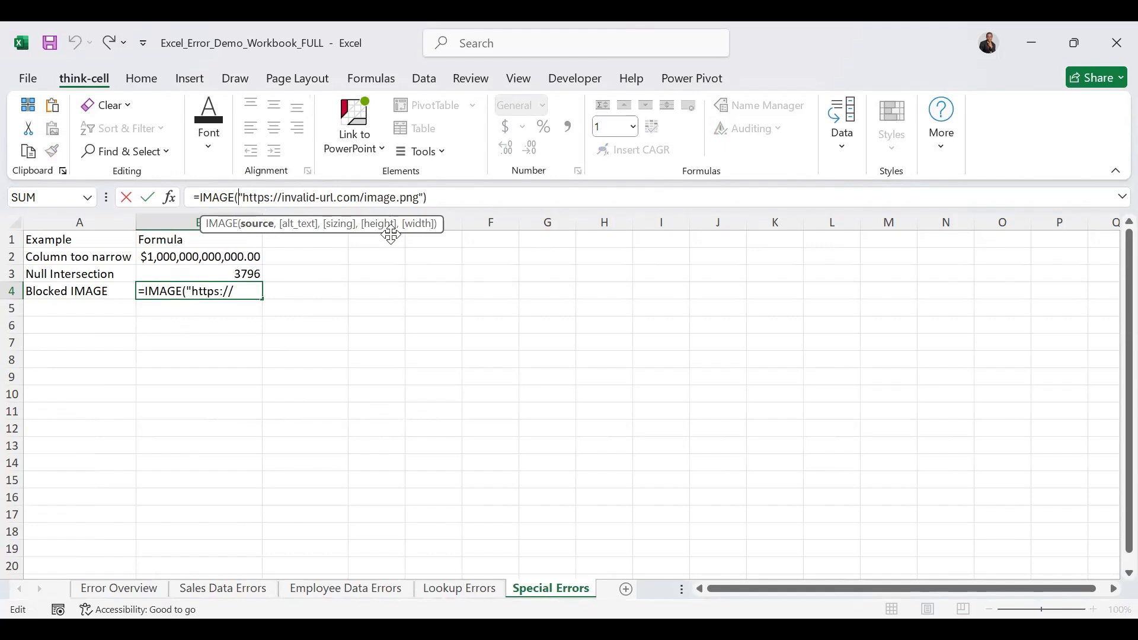
key(ctrl+Return)
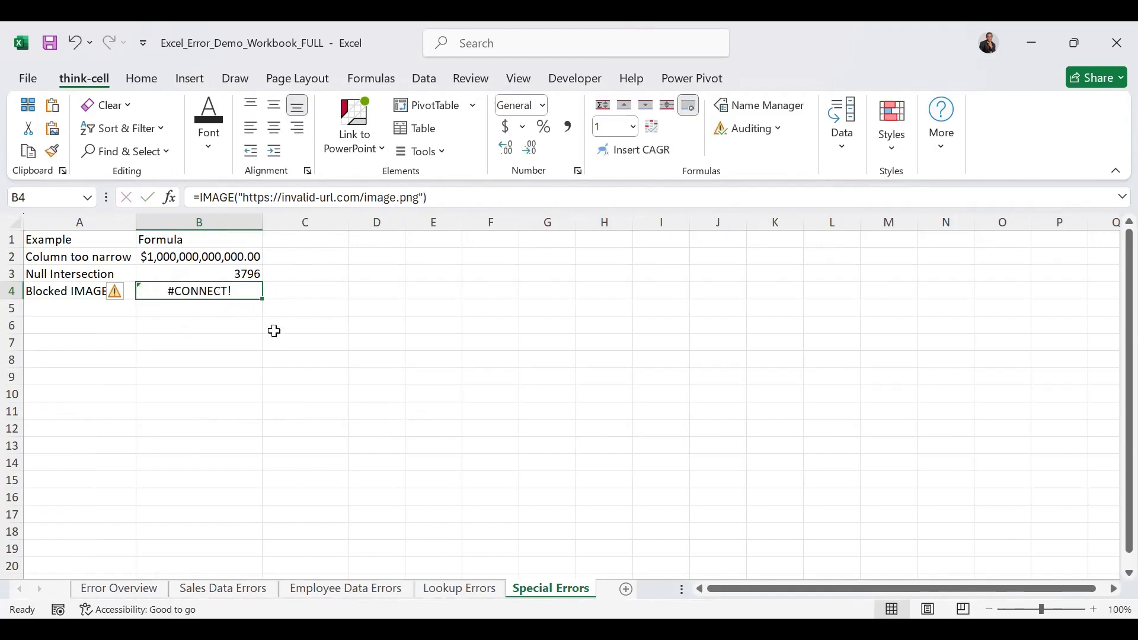
Review the Lookup Errors, Employee Data Errors and Sales Data Errors sheets, and return to the Error Overview sheet.
click(483, 590)
click(304, 588)
click(250, 590)
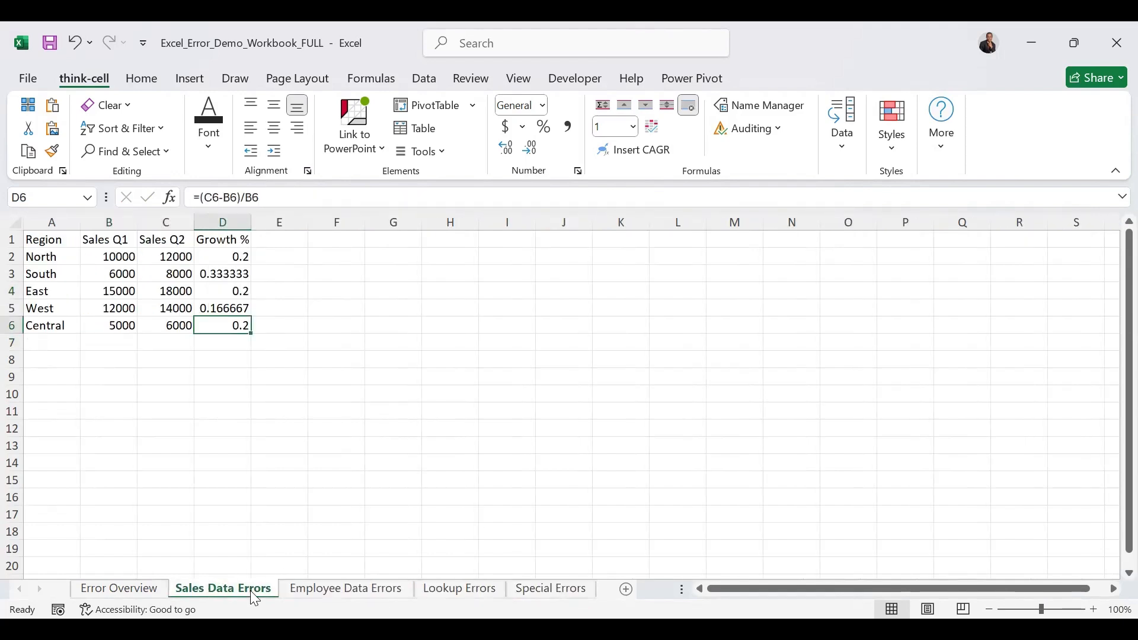
click(139, 592)
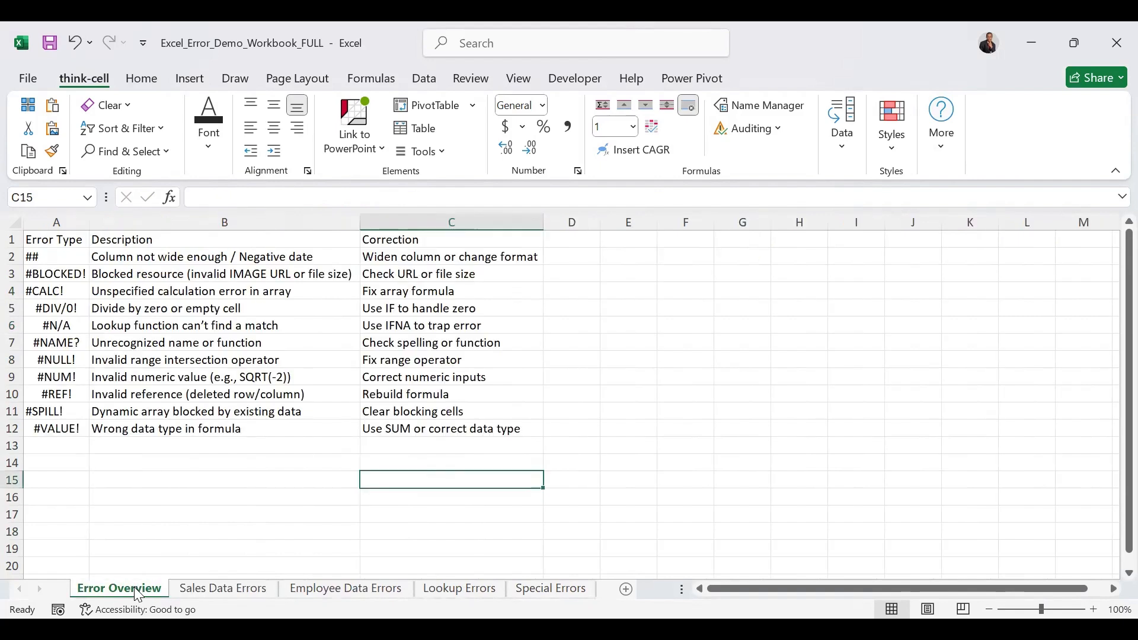